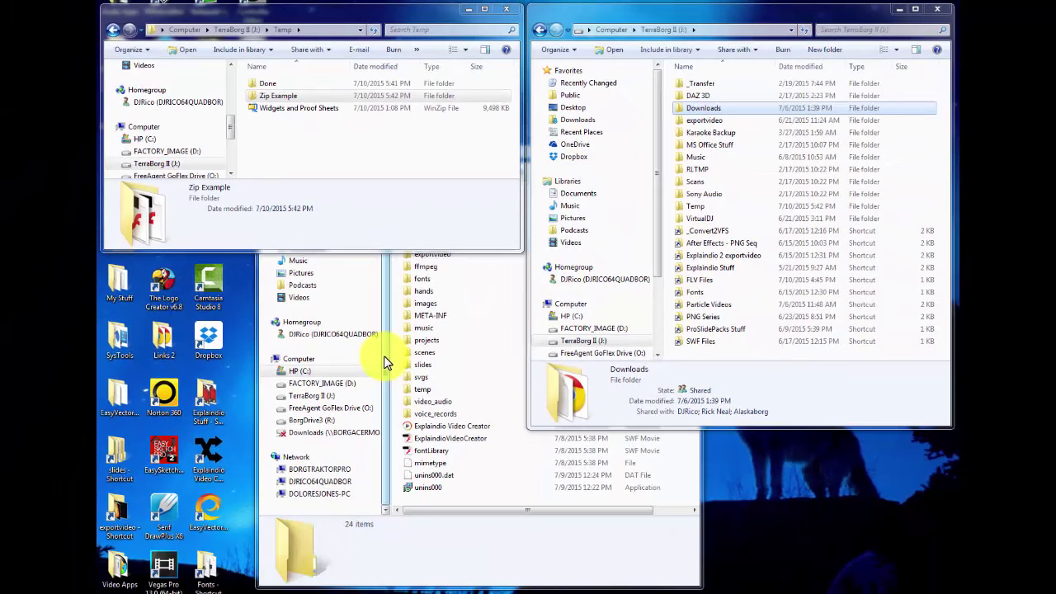
Bring the Explaindio Video Creator 2 program folder to the front and open its slides folder
left_click(384, 356)
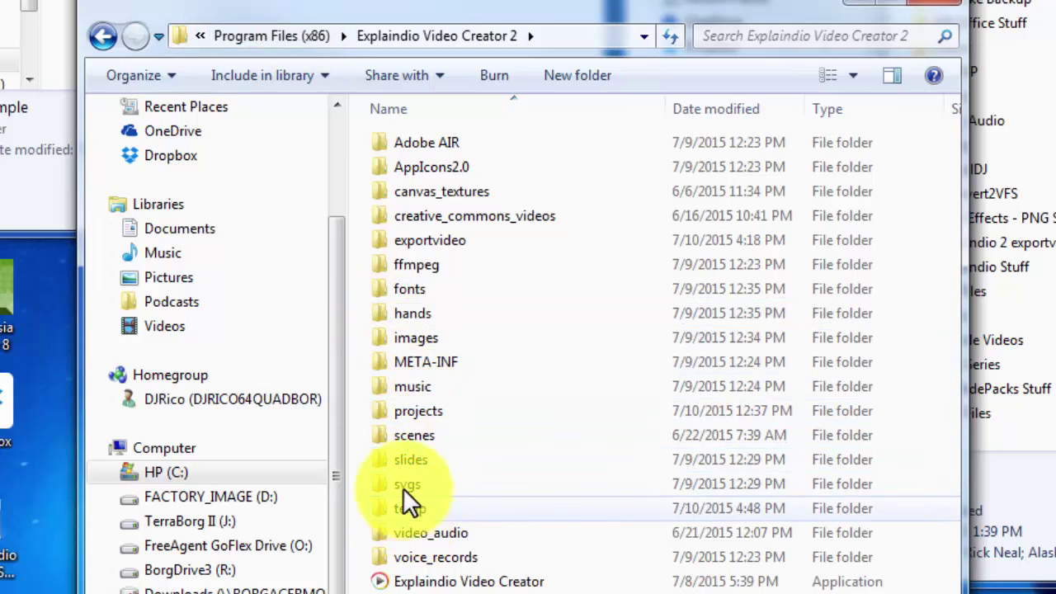
mouse_move(394, 342)
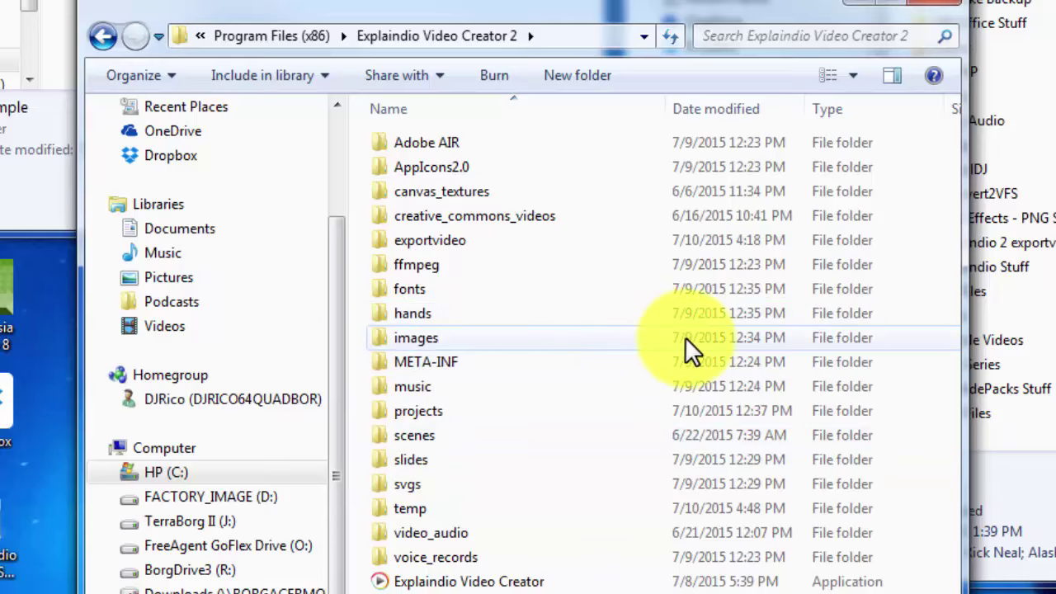
double_click(398, 462)
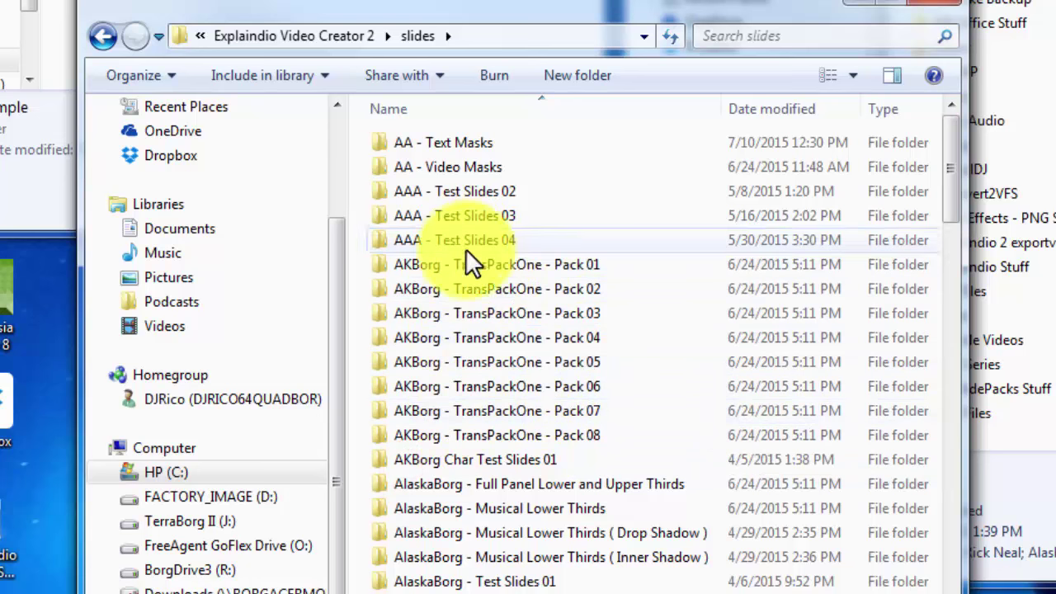
Examine the slide files in the Char Weight Loss Woman folder, and return to the slides folder
scroll(411, 277, "down", 6)
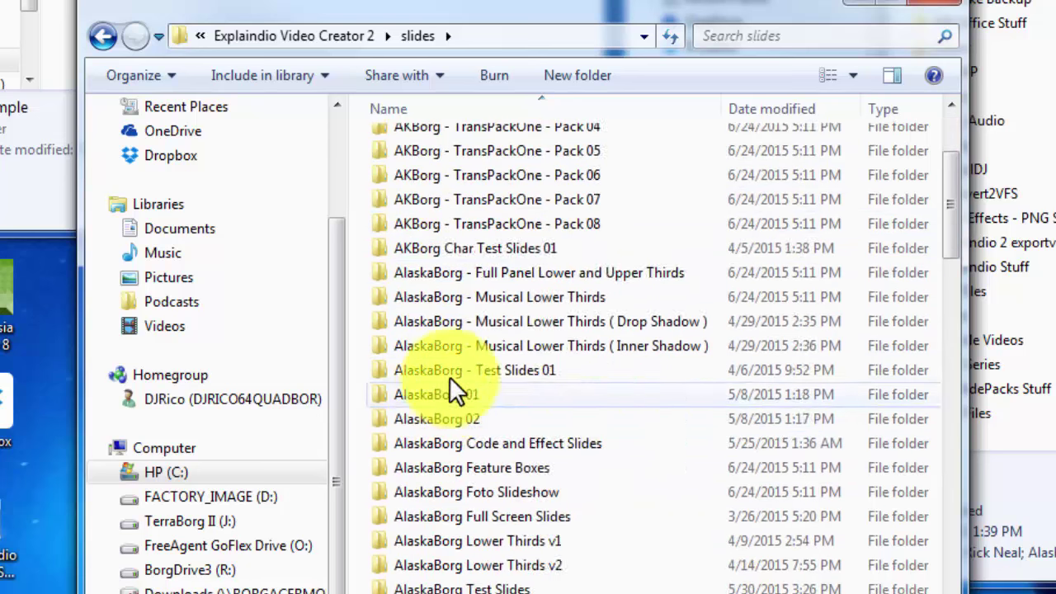
scroll(446, 516, "down", 3)
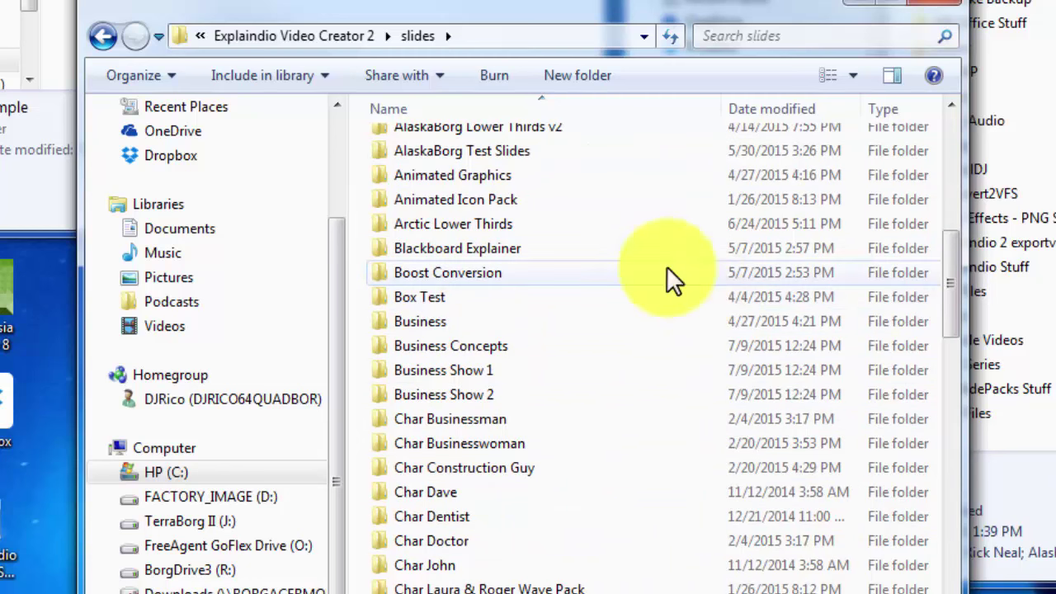
scroll(544, 404, "down", 2)
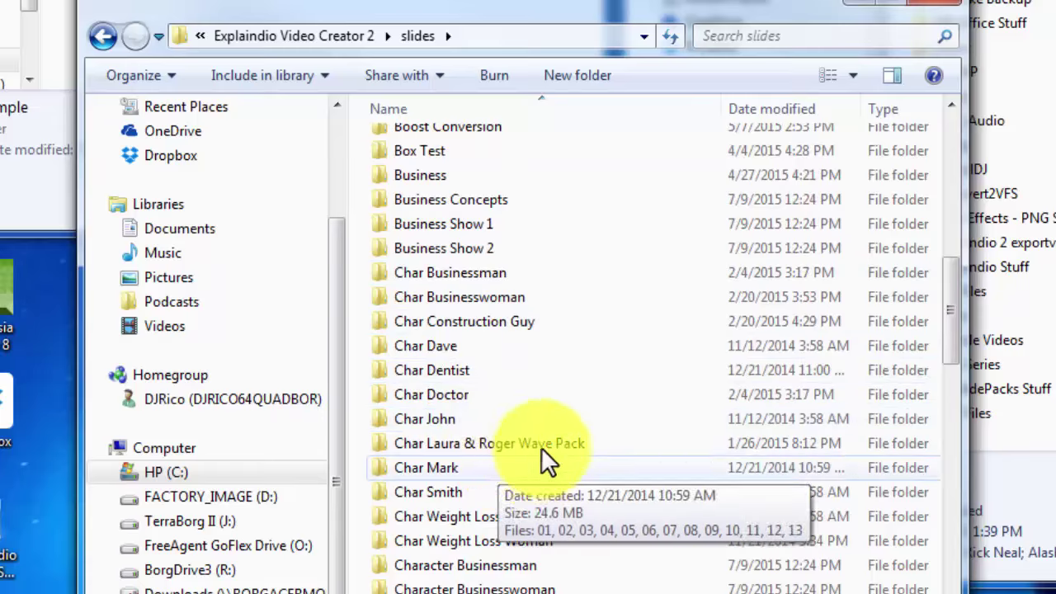
scroll(544, 454, "down", 3)
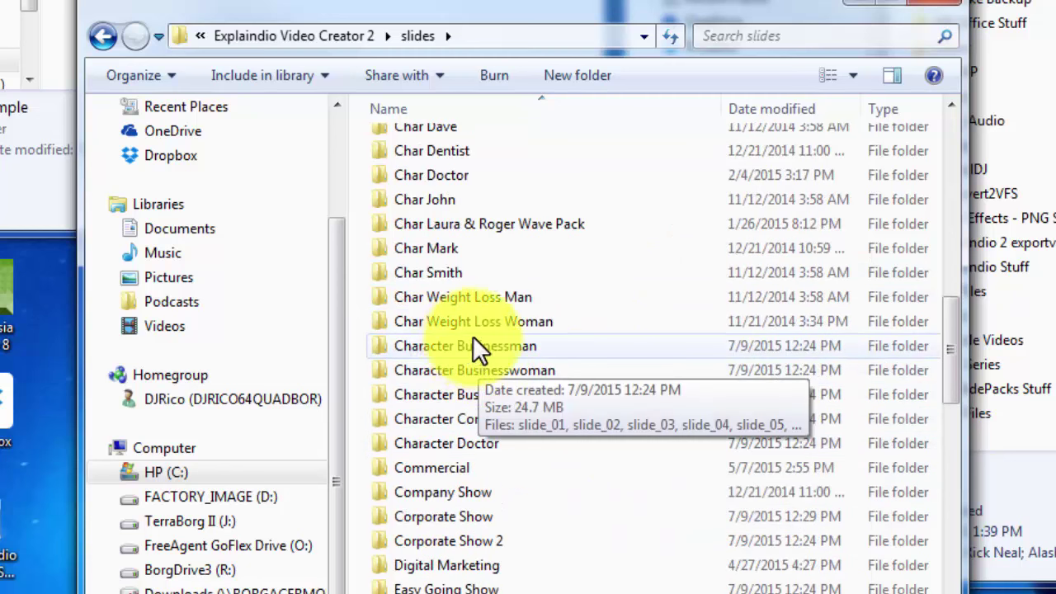
double_click(448, 320)
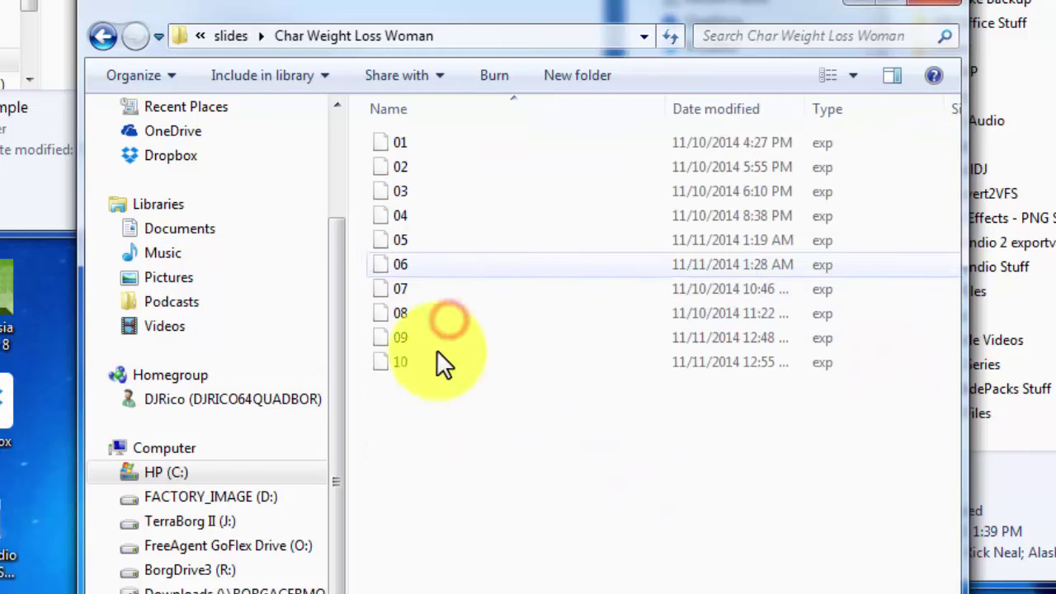
left_click(231, 36)
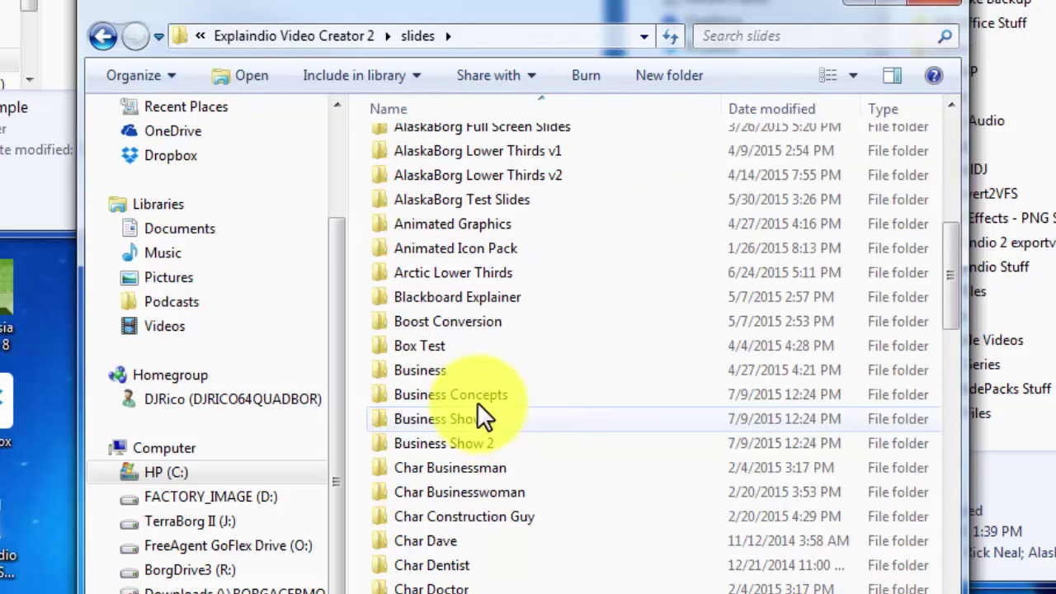
Examine the slide files in the Business Show 1 folder, and return to the slides folder
left_click(477, 397)
left_click(477, 397)
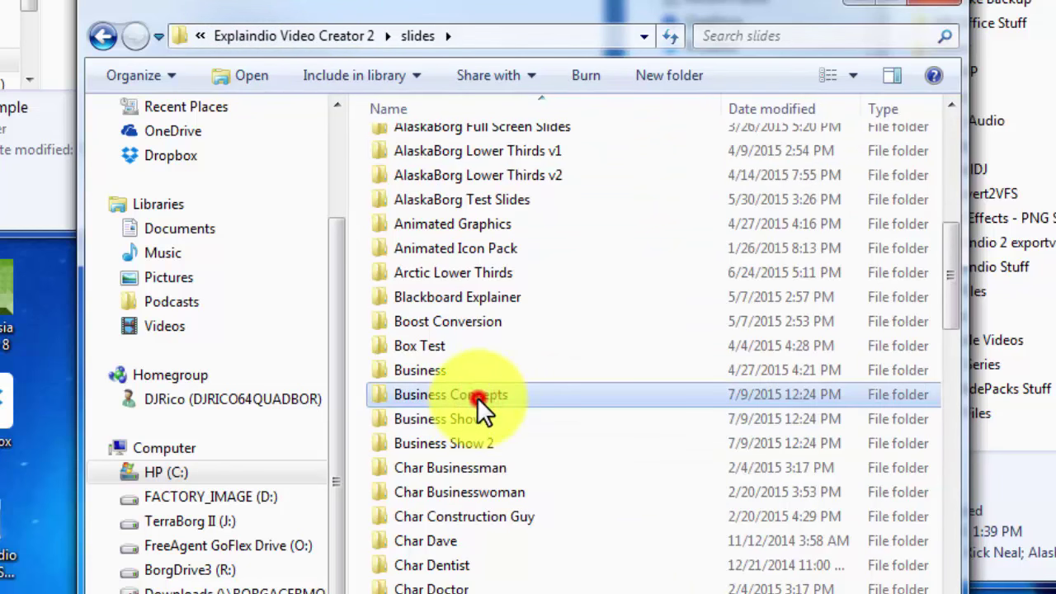
double_click(415, 417)
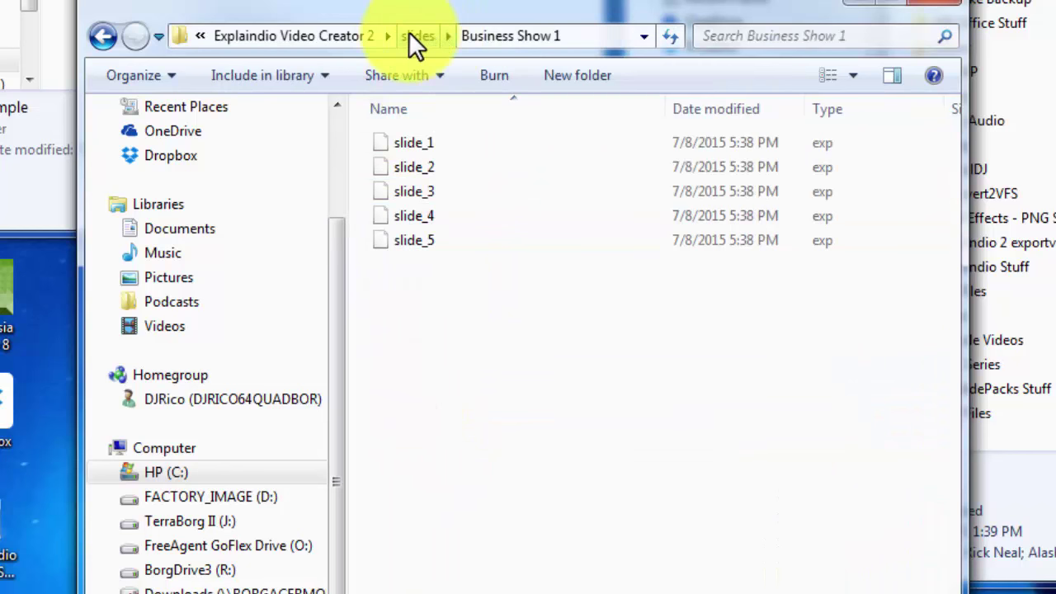
left_click(410, 33)
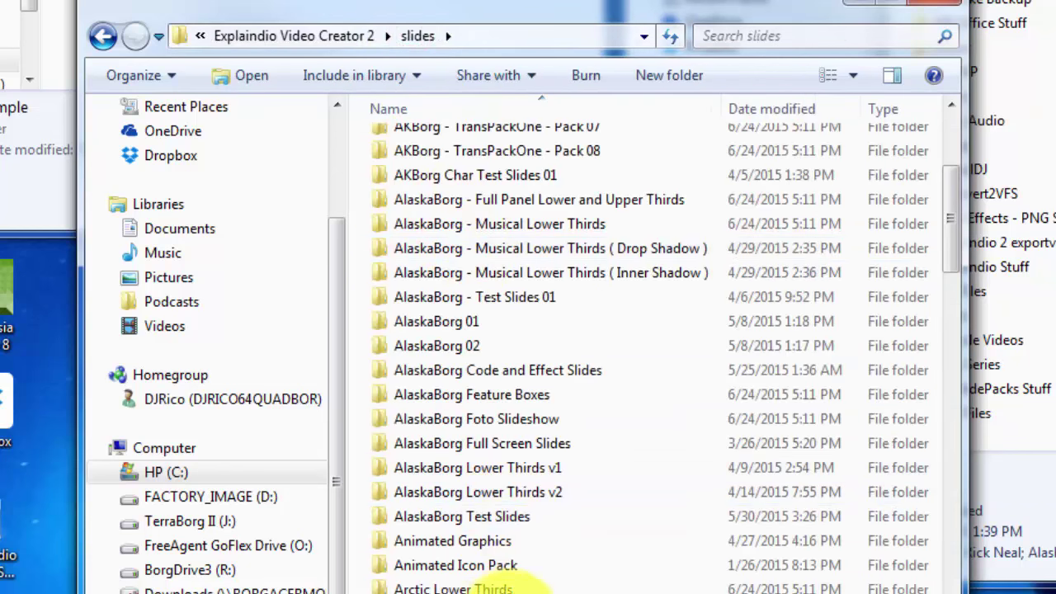
Look through the slide packs, view the contents of the Kinetic Typography folder, and return to the slides folder
scroll(495, 589, "down", 5)
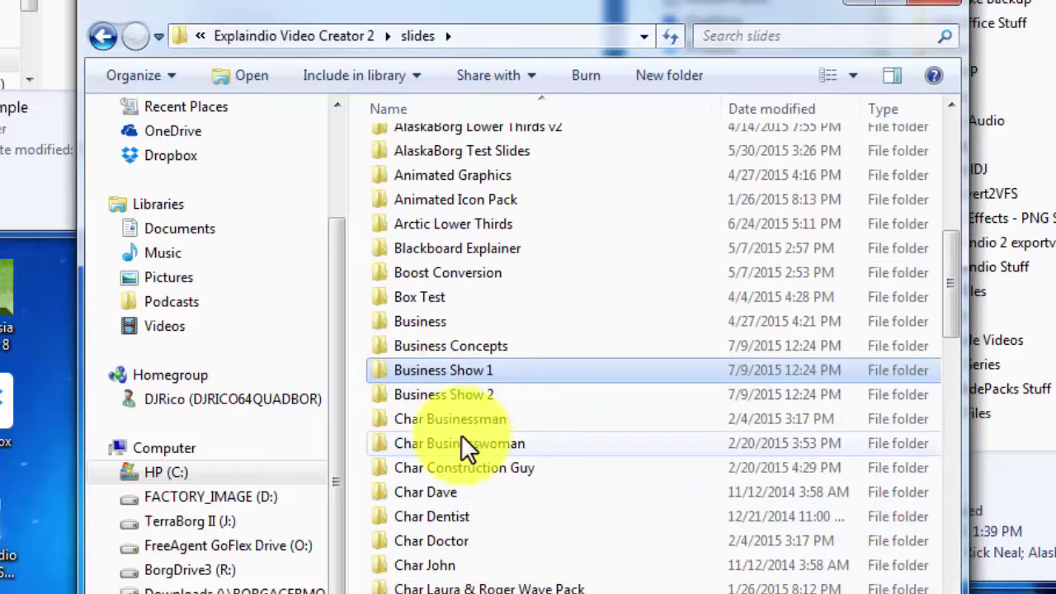
scroll(460, 470, "down", 2)
scroll(446, 446, "down", 2)
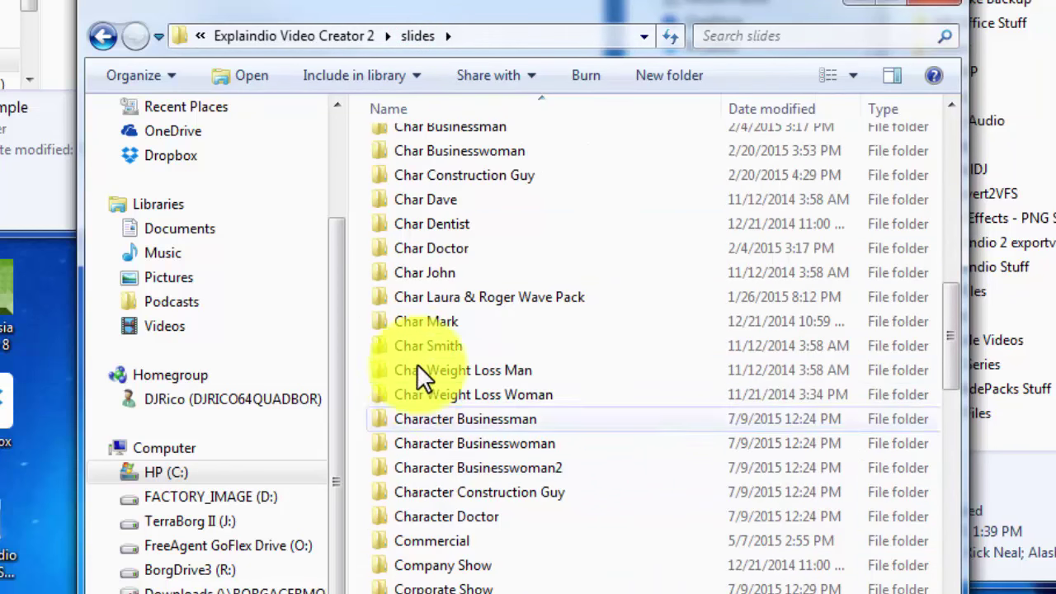
scroll(482, 512, "down", 3)
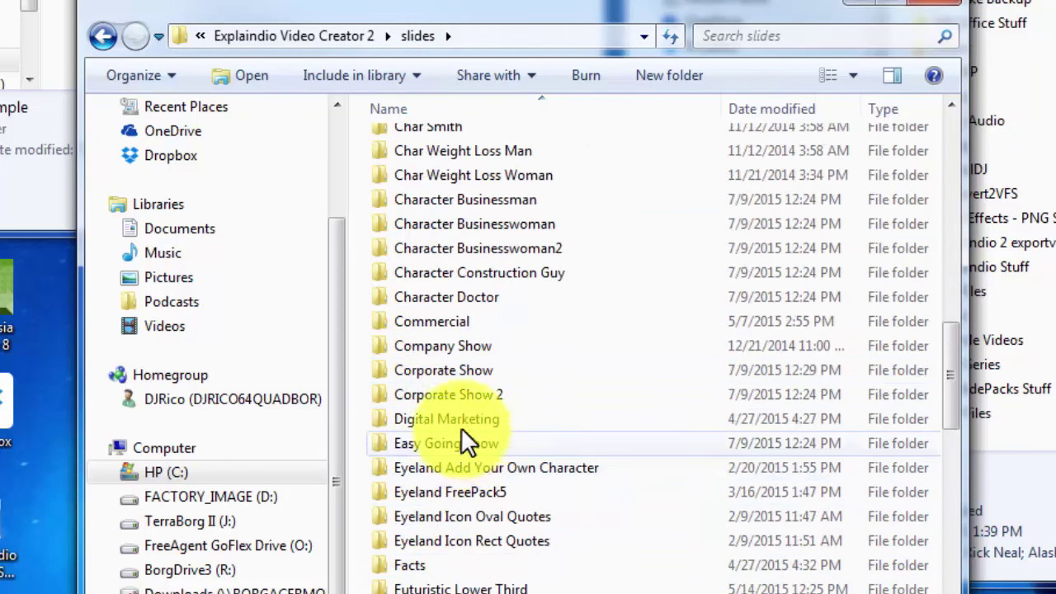
scroll(463, 422, "down", 1)
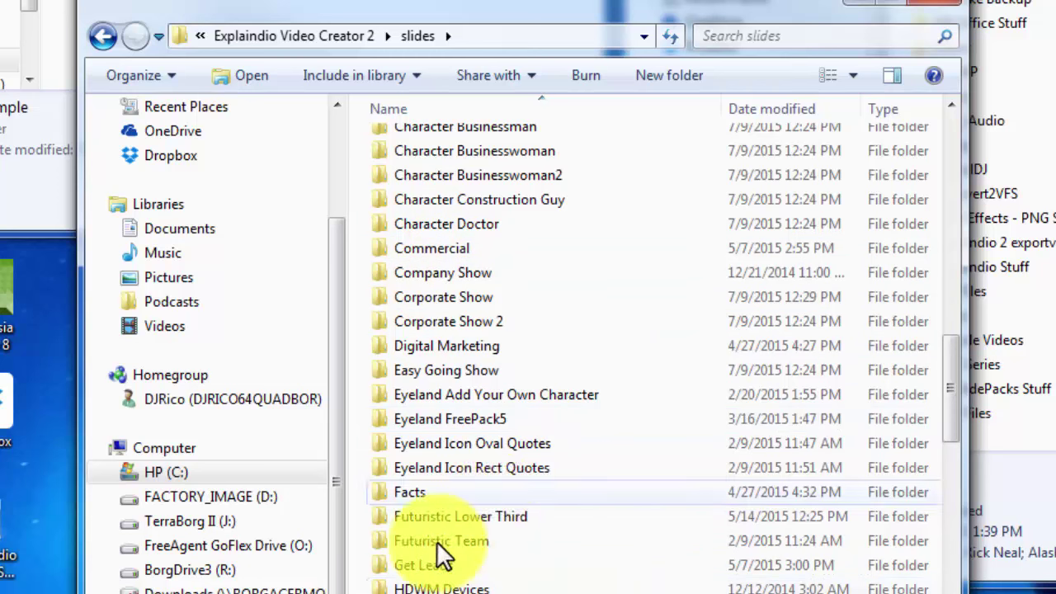
scroll(486, 513, "down", 2)
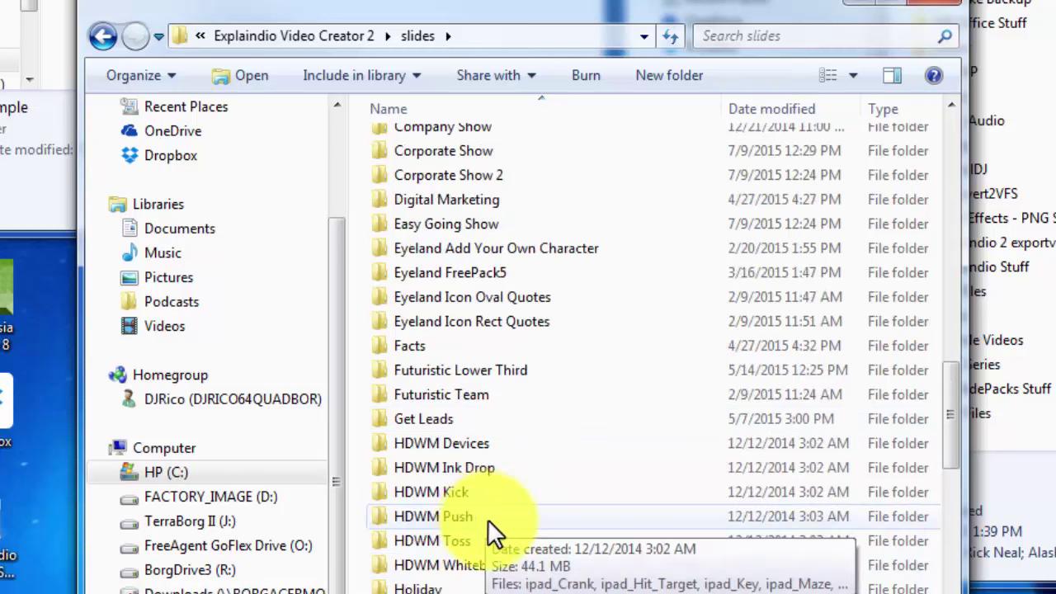
scroll(487, 519, "down", 3)
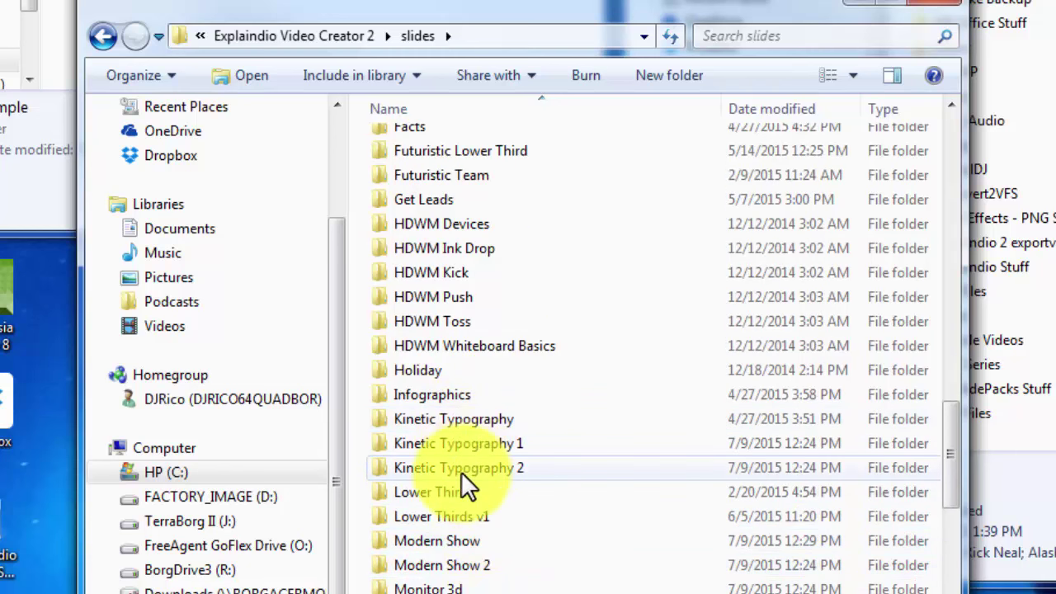
double_click(456, 419)
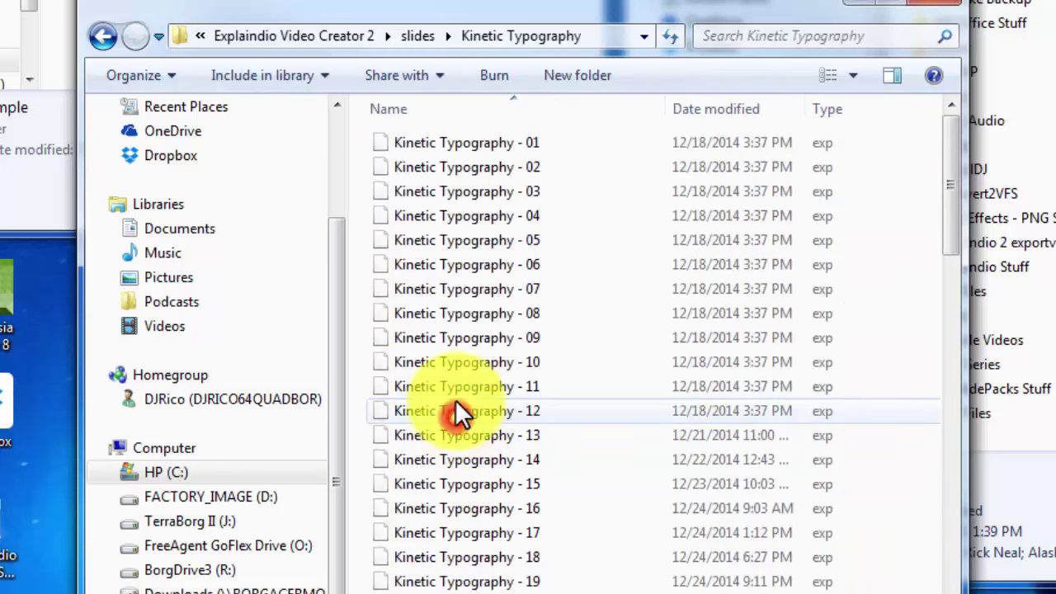
left_click(416, 35)
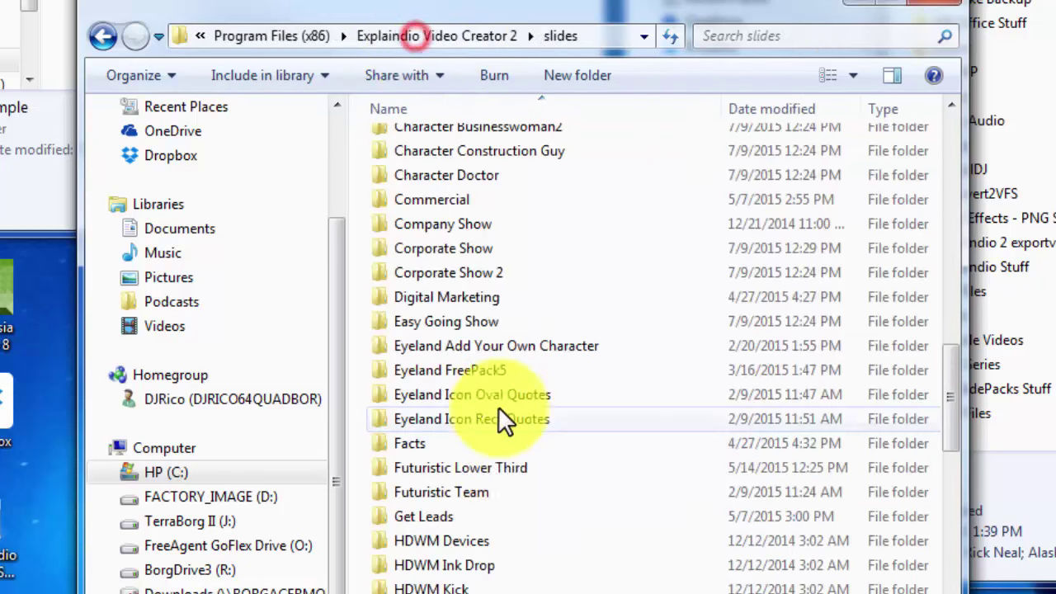
Check the file names inside the Kinetic Typography 1 folder, and go back to the slides folder
scroll(484, 566, "down", 4)
double_click(471, 541)
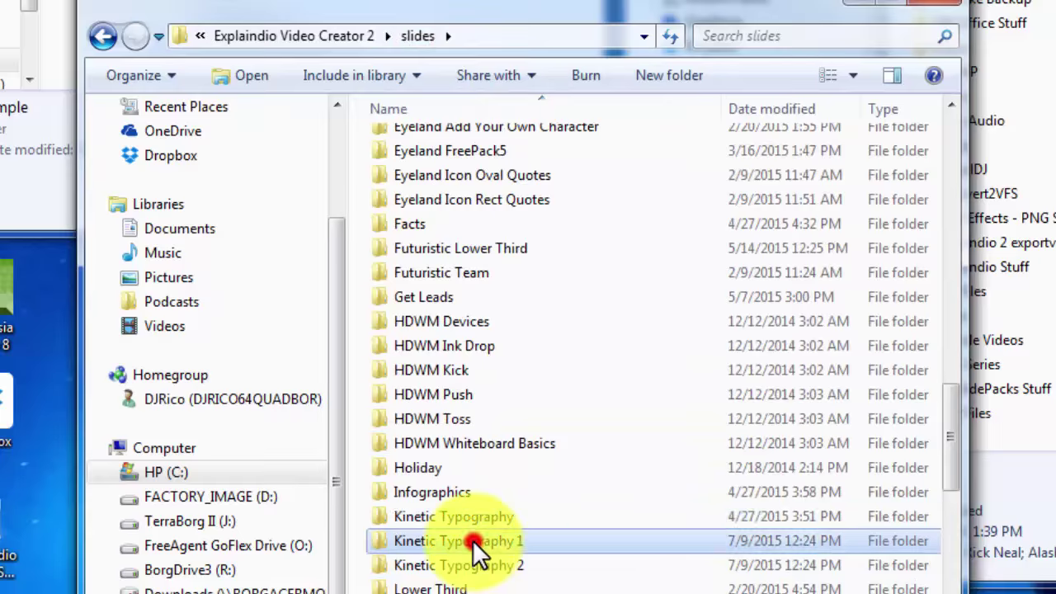
scroll(452, 579, "down", 3)
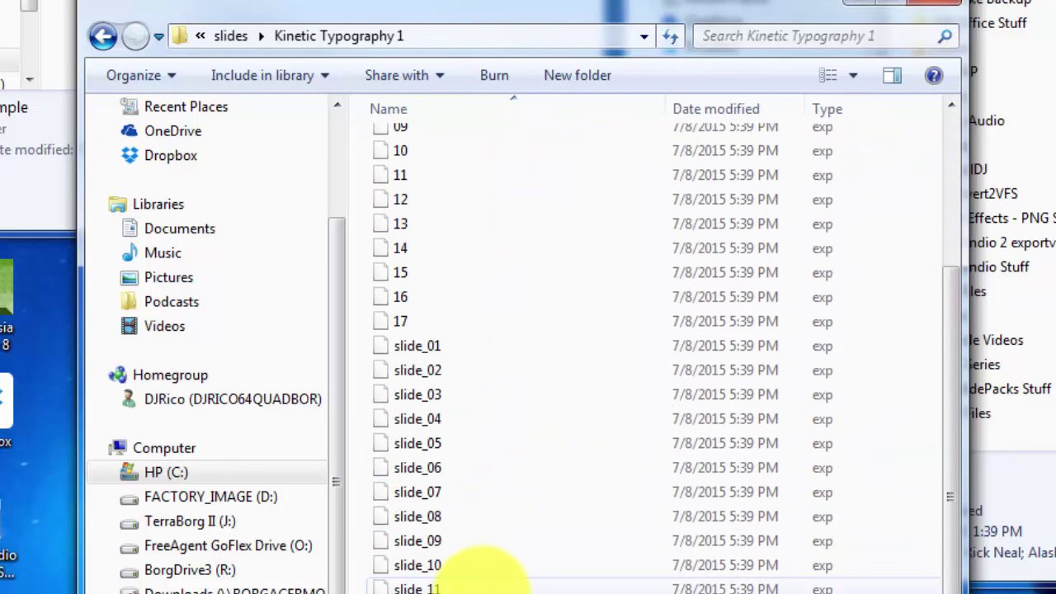
scroll(485, 570, "up", 3)
left_click(234, 36)
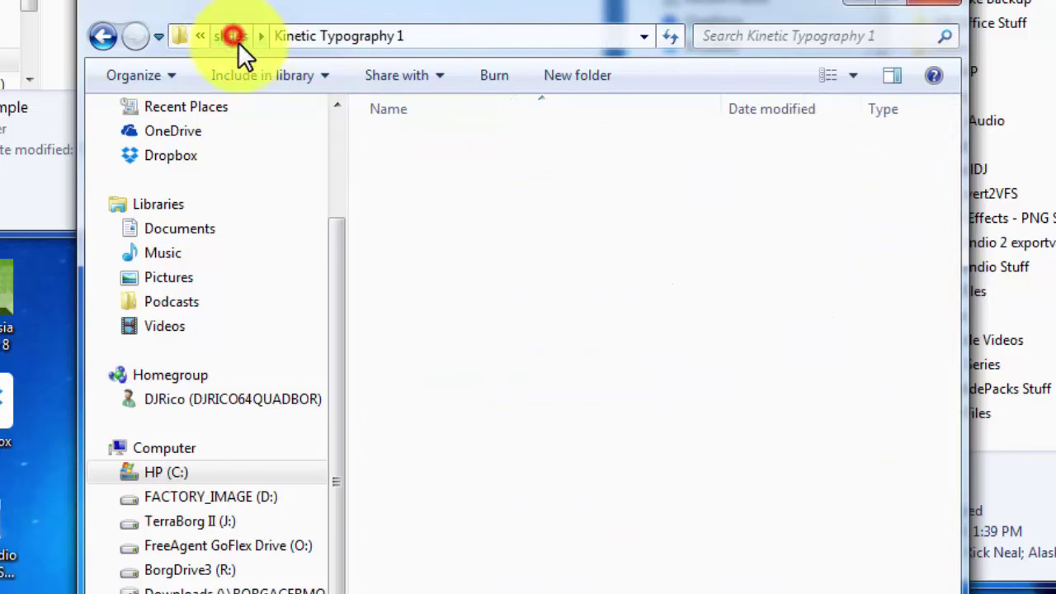
Check the file names inside the Kinetic Typography 2 folder, and go back to the slides folder
scroll(462, 532, "down", 3)
double_click(464, 536)
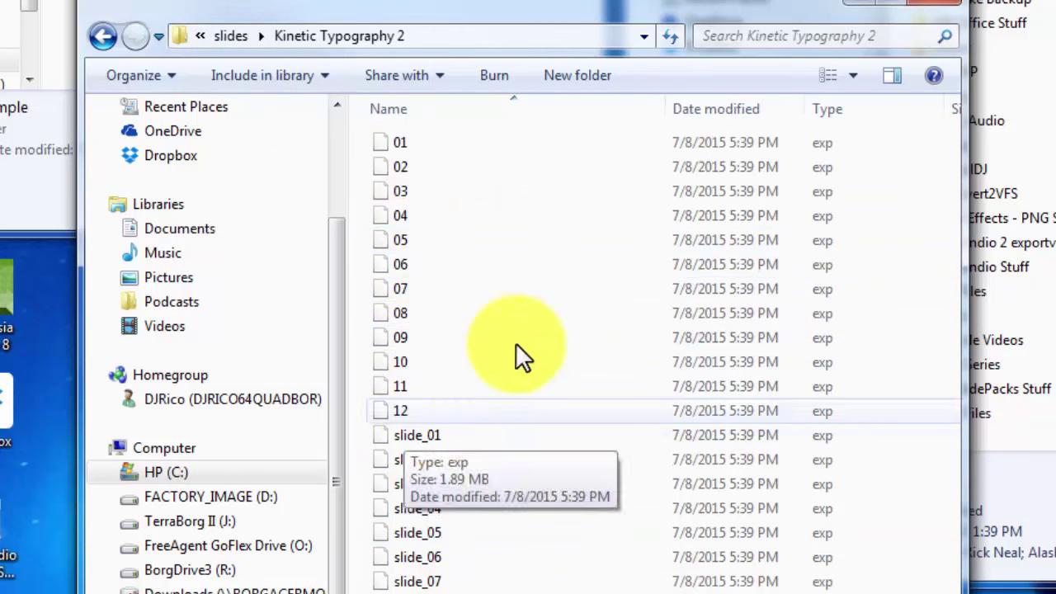
left_click(230, 35)
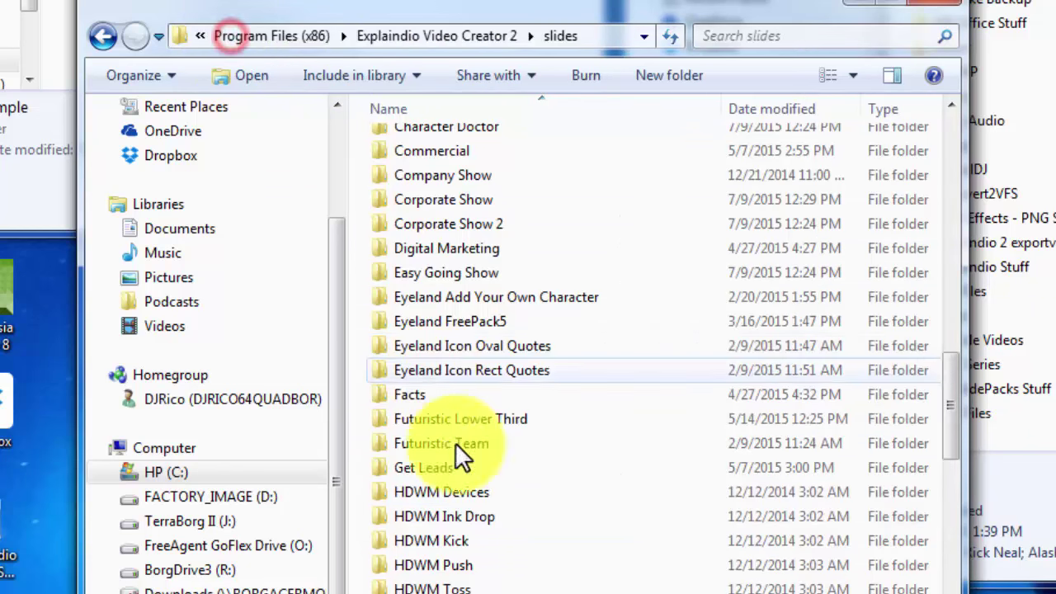
Examine the files in the Month 8 - Kinetic Typography folder, and return to the slides folder
scroll(436, 405, "down", 1)
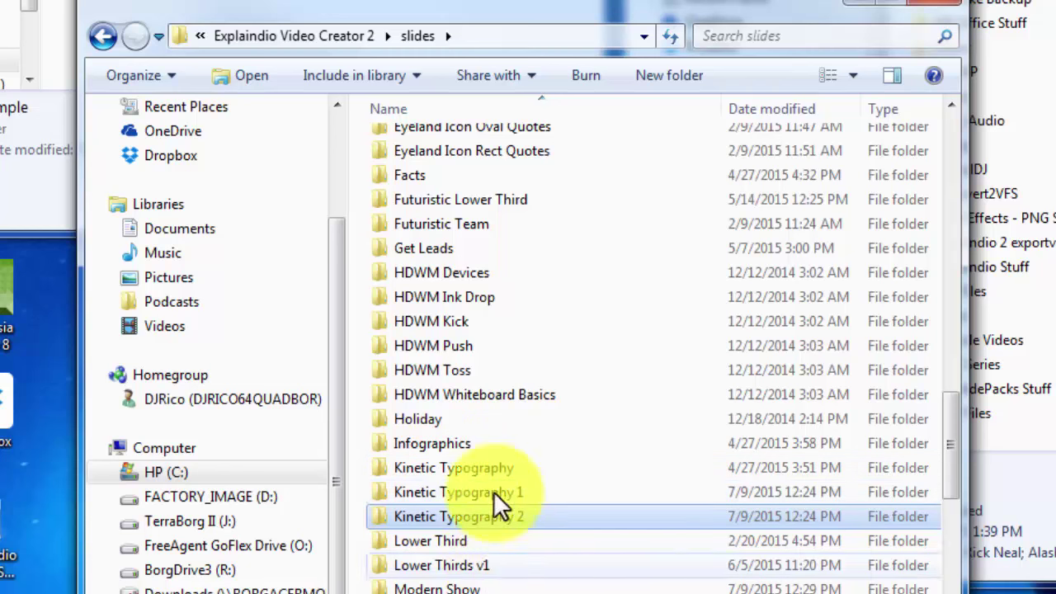
scroll(494, 491, "down", 3)
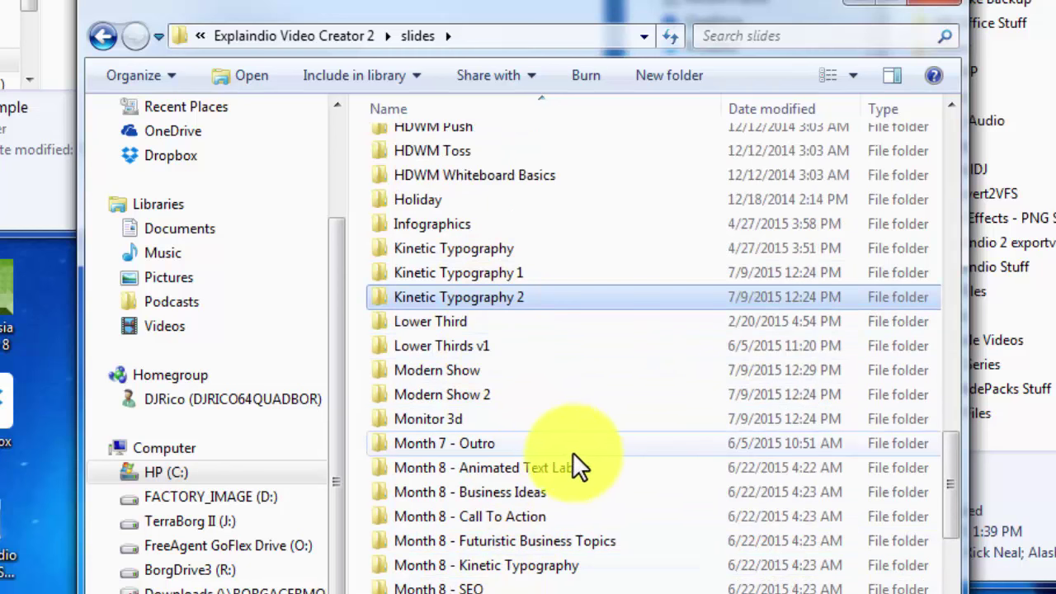
scroll(524, 429, "down", 4)
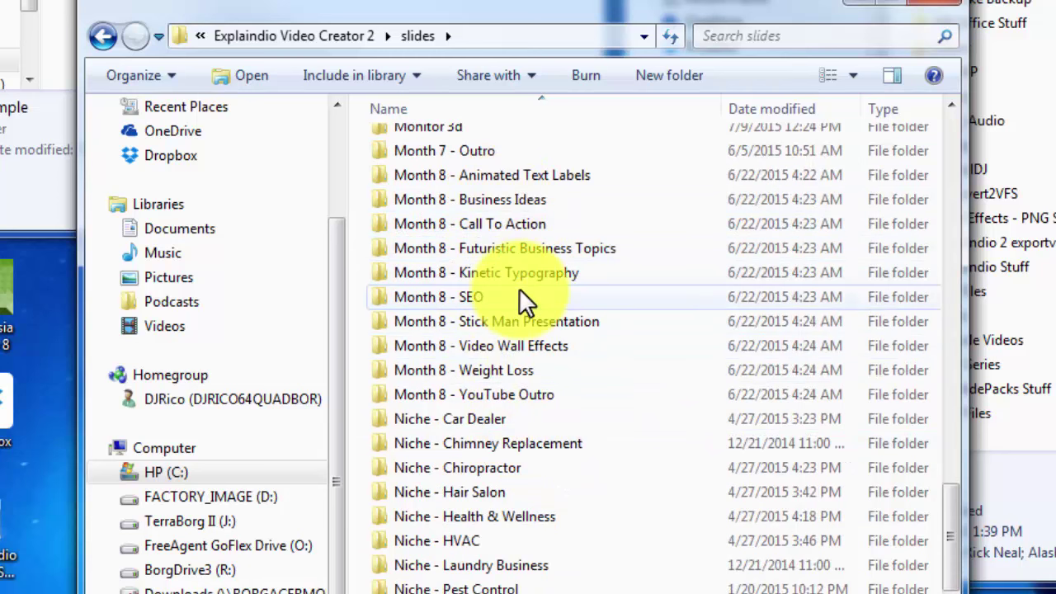
mouse_move(522, 273)
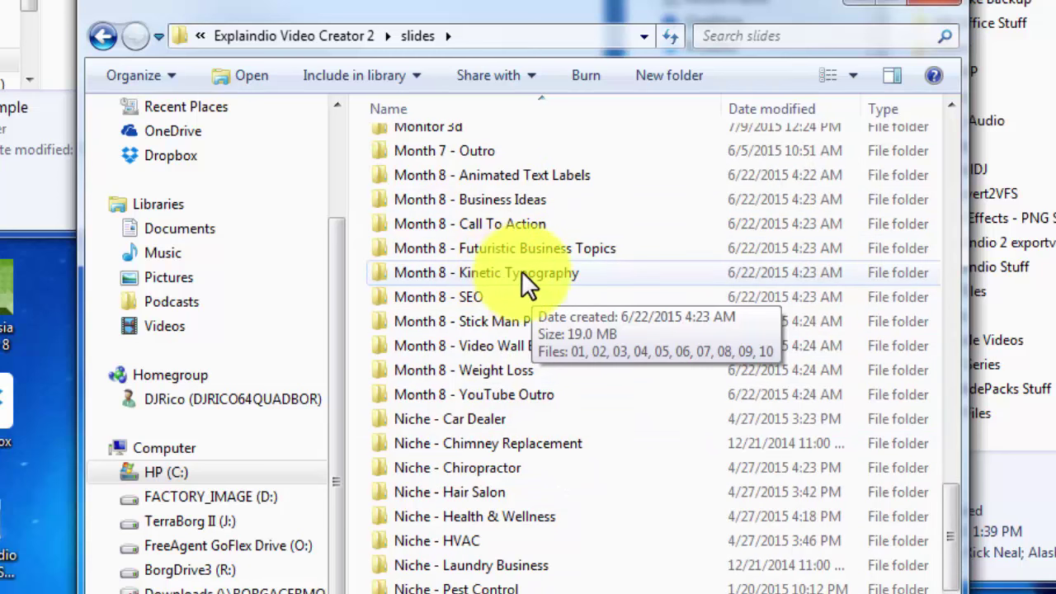
double_click(475, 272)
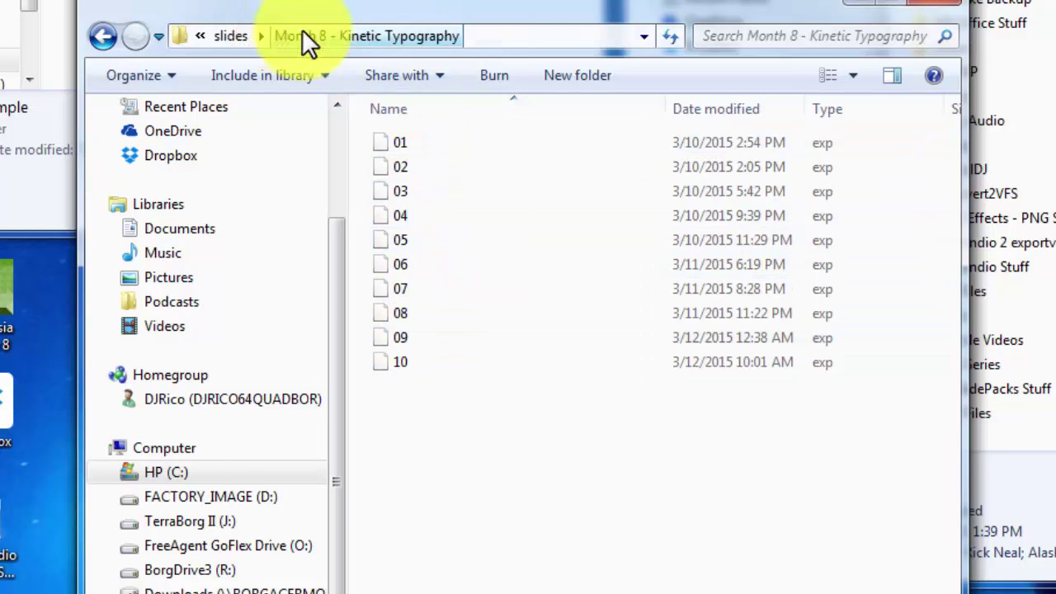
left_click(224, 35)
Go back up to the Explaindio Video Creator 2 folder, open its svgs folder and look through the graphic packs
scroll(542, 371, "up", 1)
scroll(539, 401, "up", 8)
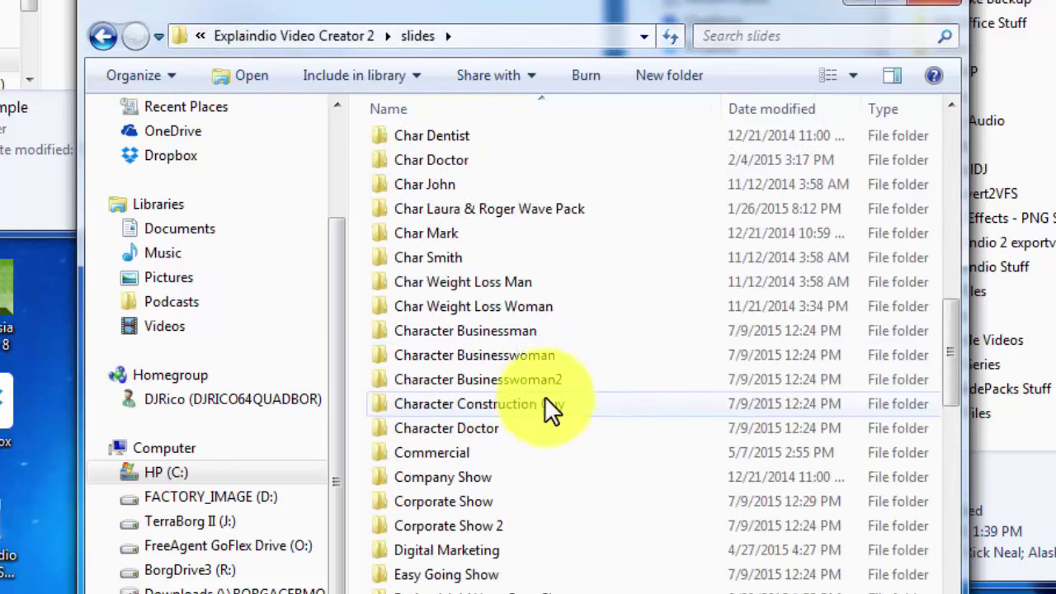
left_click(331, 35)
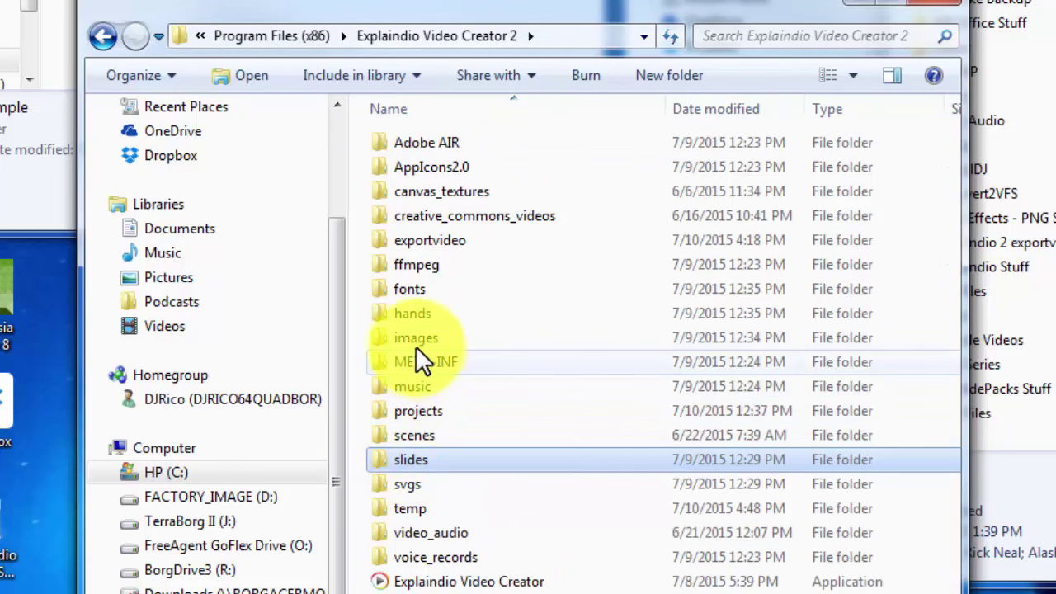
double_click(412, 483)
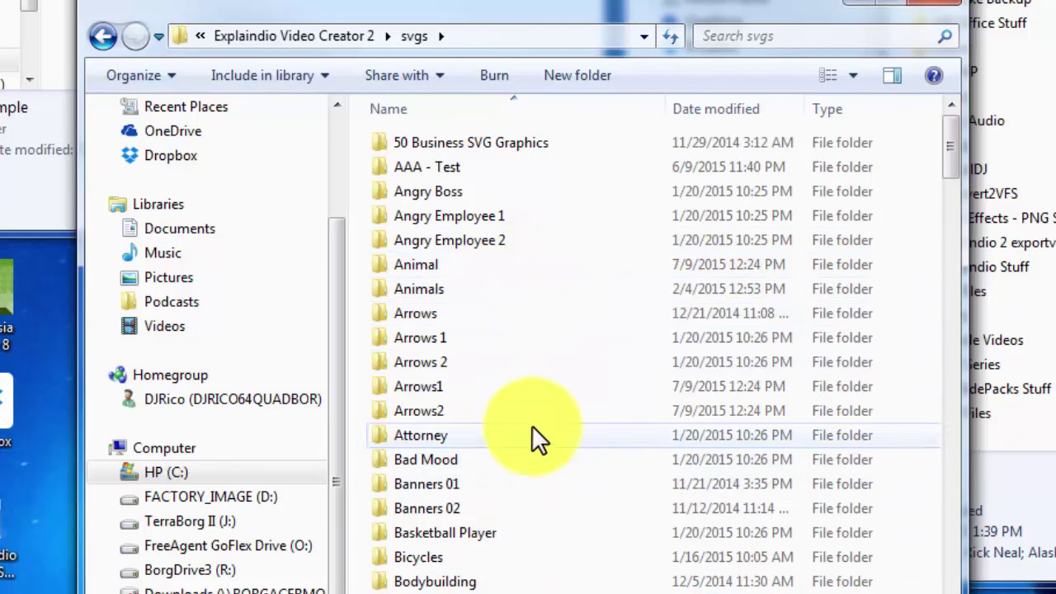
scroll(562, 490, "down", 5)
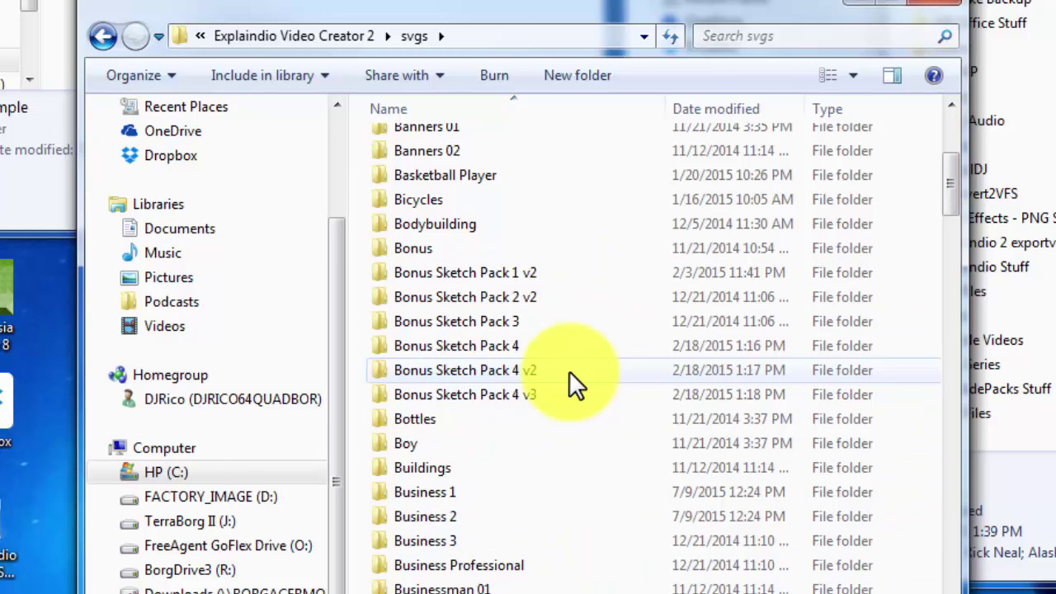
scroll(471, 462, "down", 6)
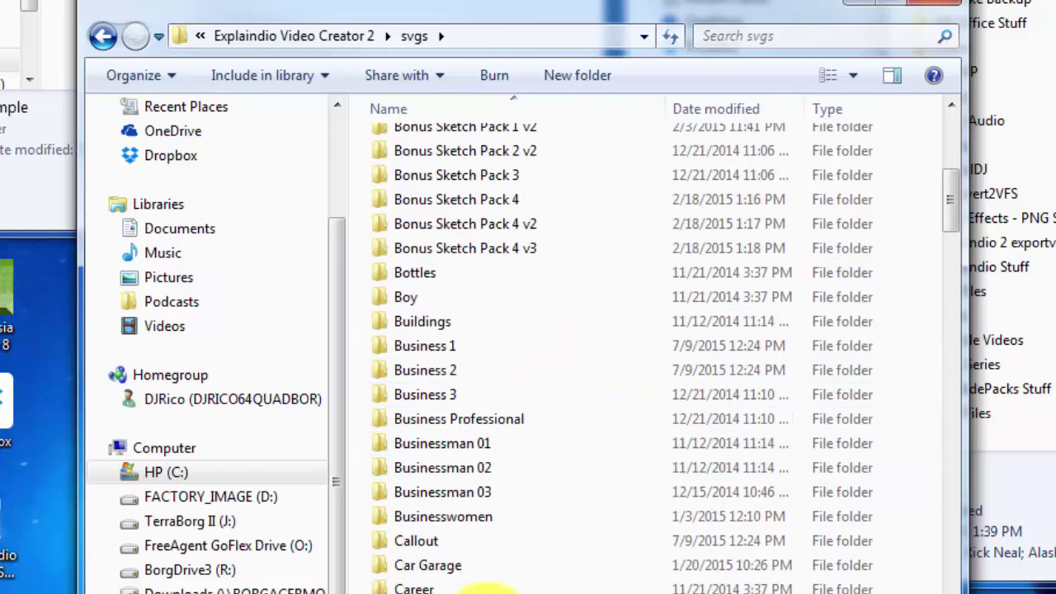
Check the file names inside the Hand Drawn Characters 1 pack, and go back to the svgs folder
scroll(499, 561, "down", 9)
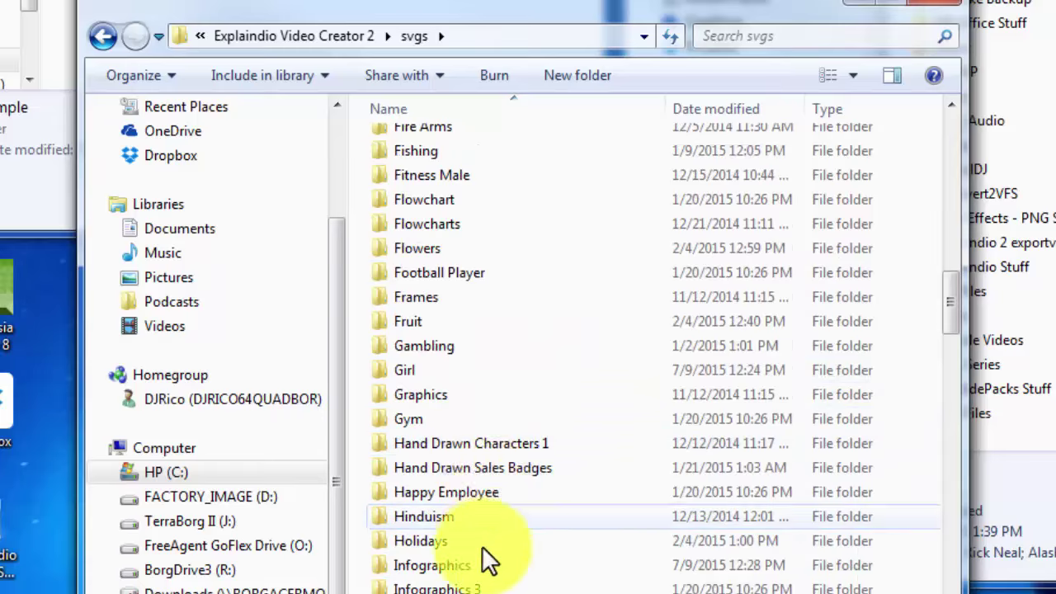
double_click(443, 443)
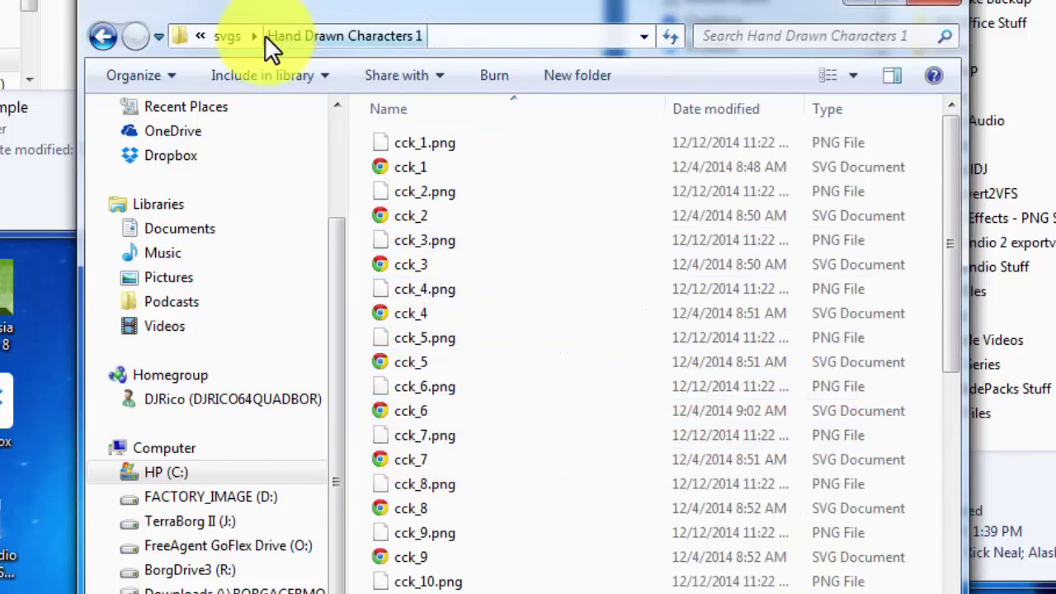
left_click(223, 39)
Examine how the MB packs are named and grouped in the svgs folder
scroll(445, 357, "down", 8)
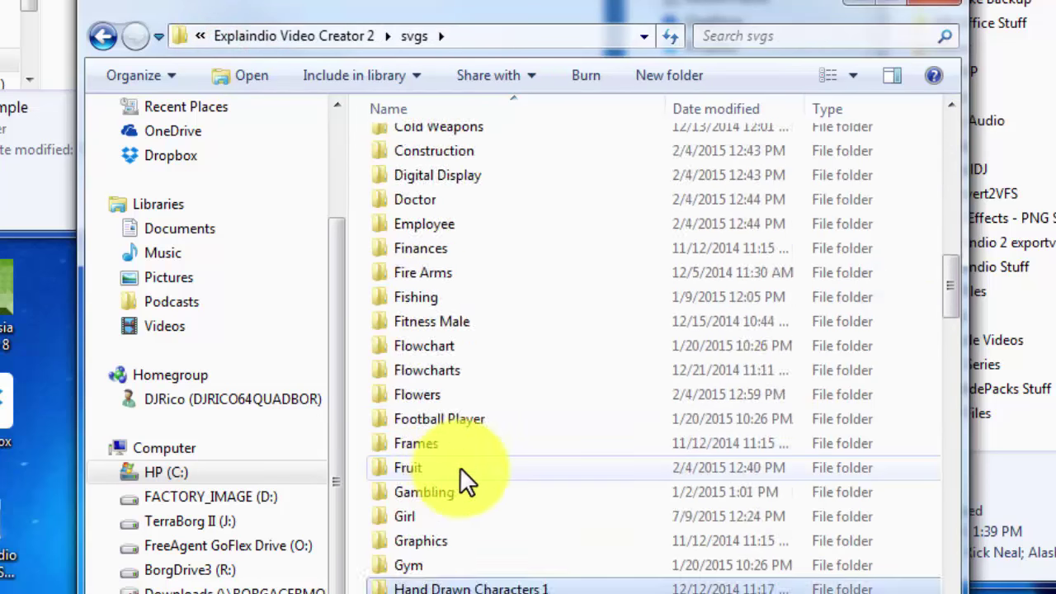
scroll(471, 536, "down", 9)
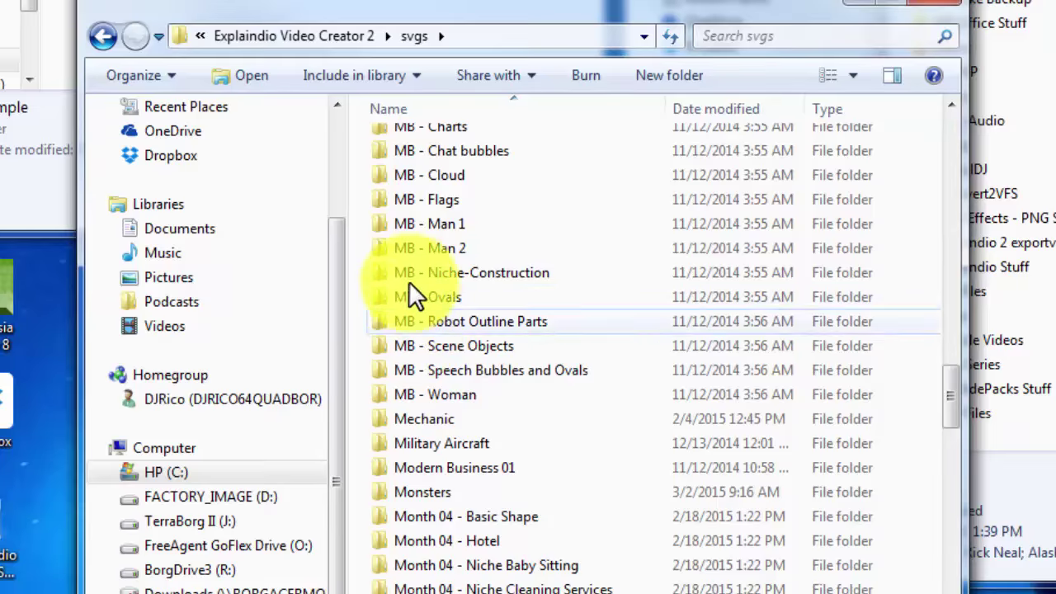
scroll(421, 265, "up", 5)
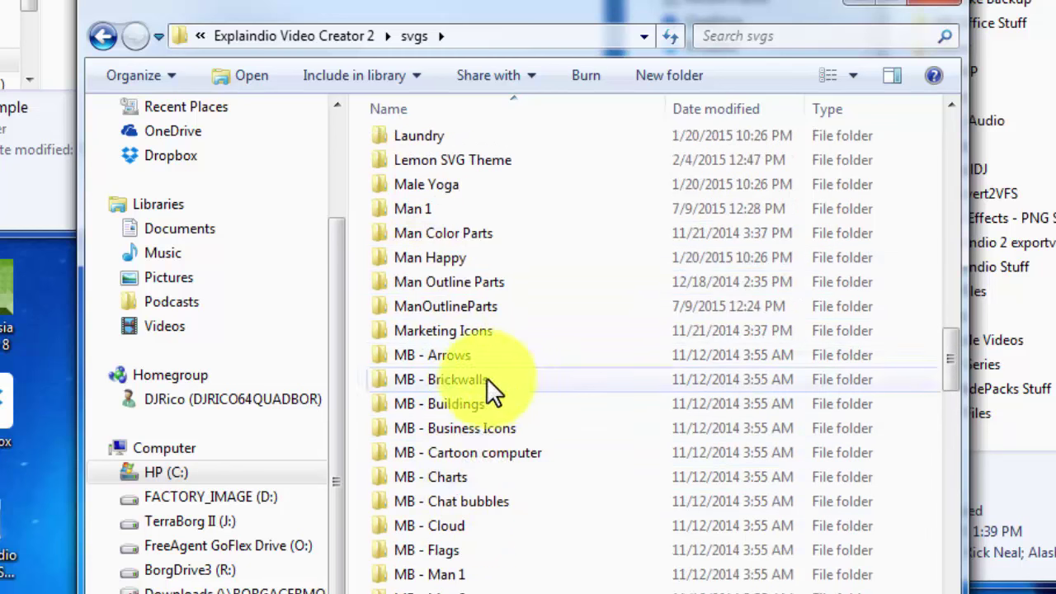
scroll(467, 458, "down", 4)
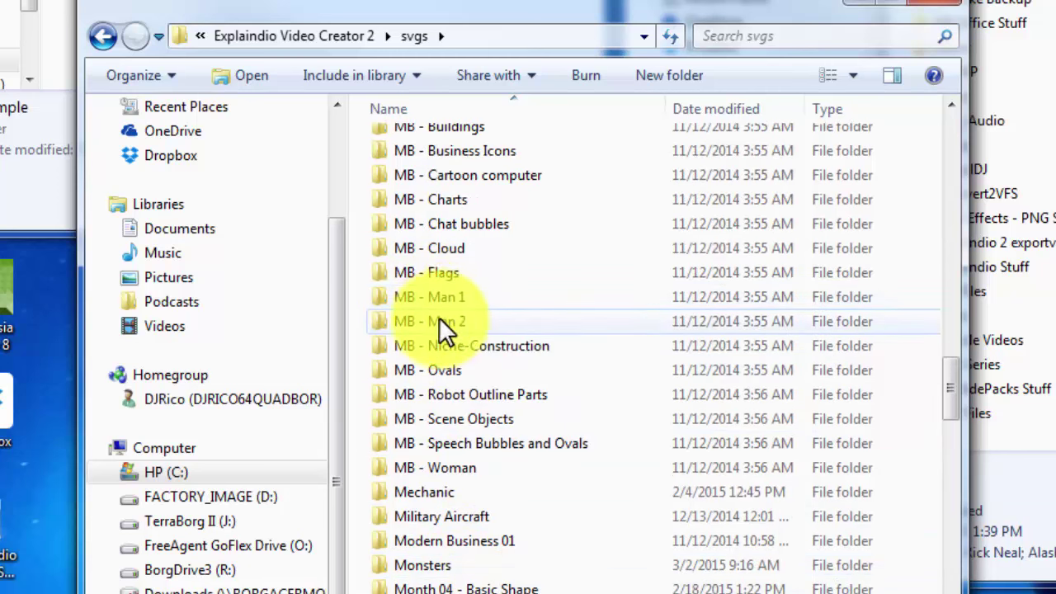
mouse_move(437, 317)
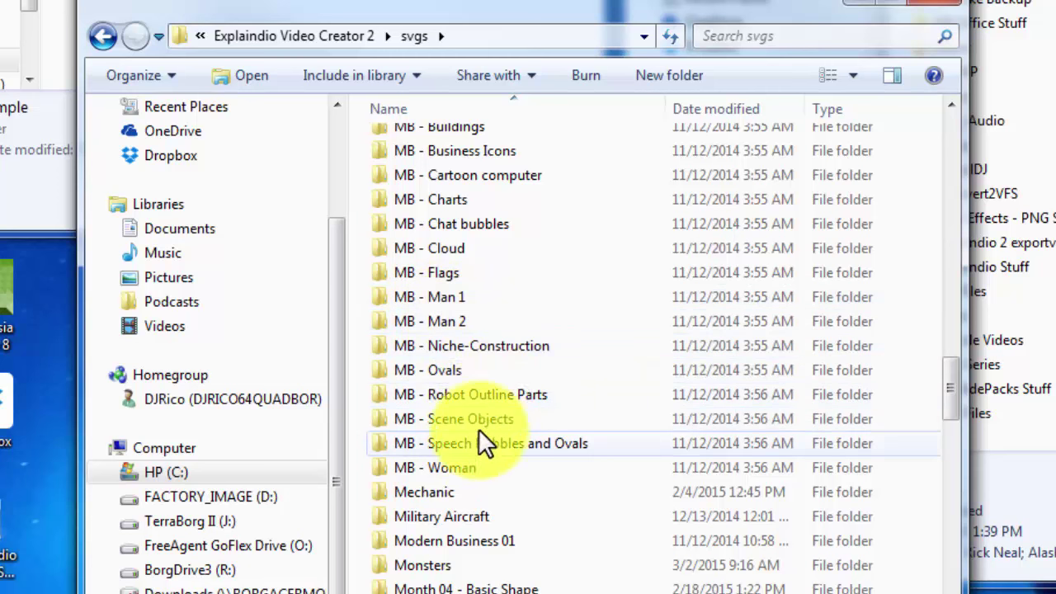
Examine the Month 04, Month8 and Niche pack names in the svgs folder, and return to the Explaindio Video Creator 2 folder
scroll(487, 478, "down", 4)
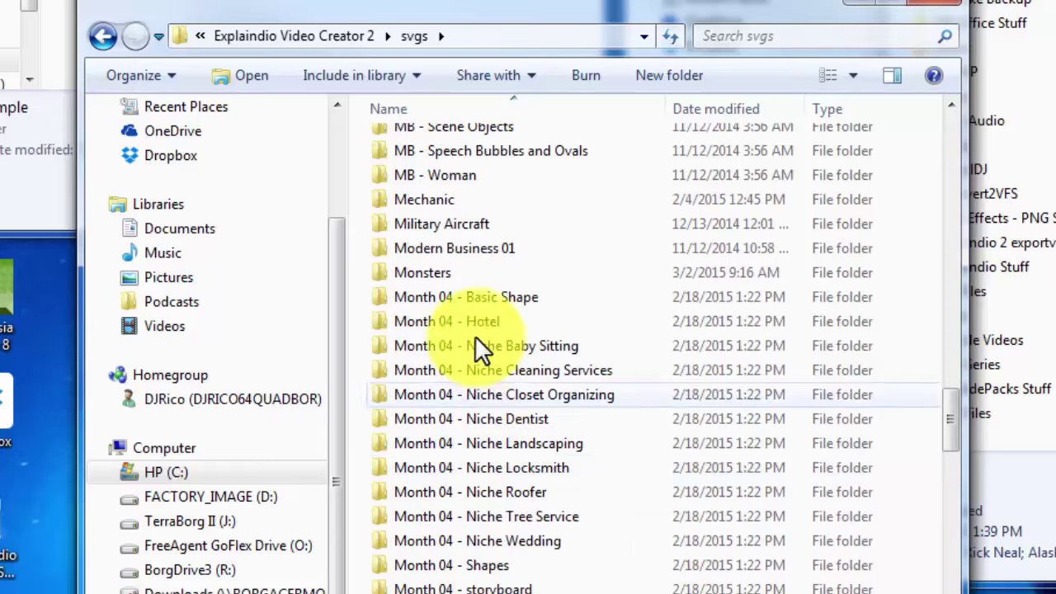
scroll(478, 404, "down", 2)
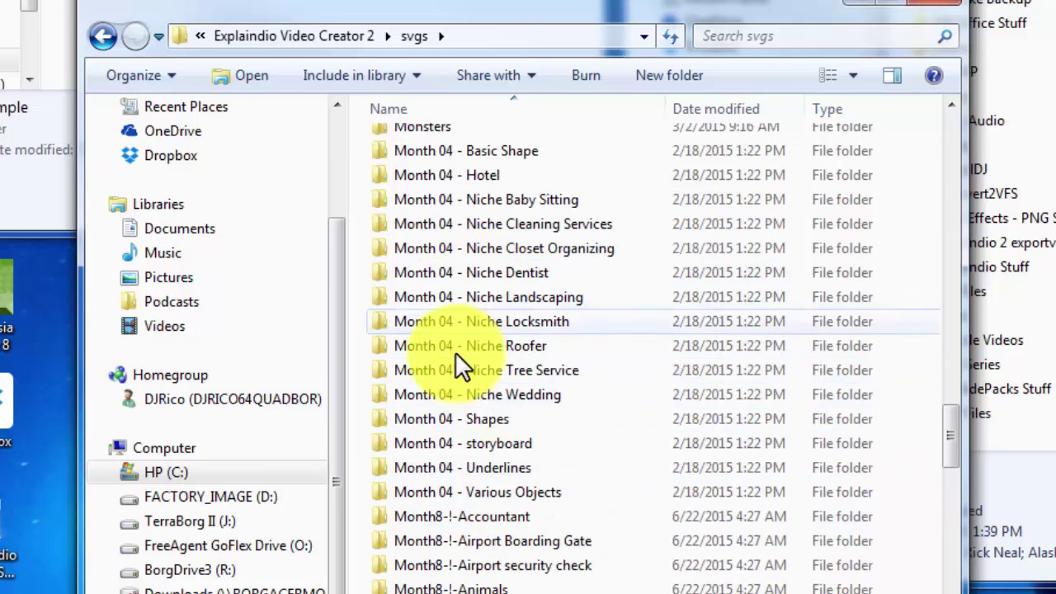
mouse_move(542, 478)
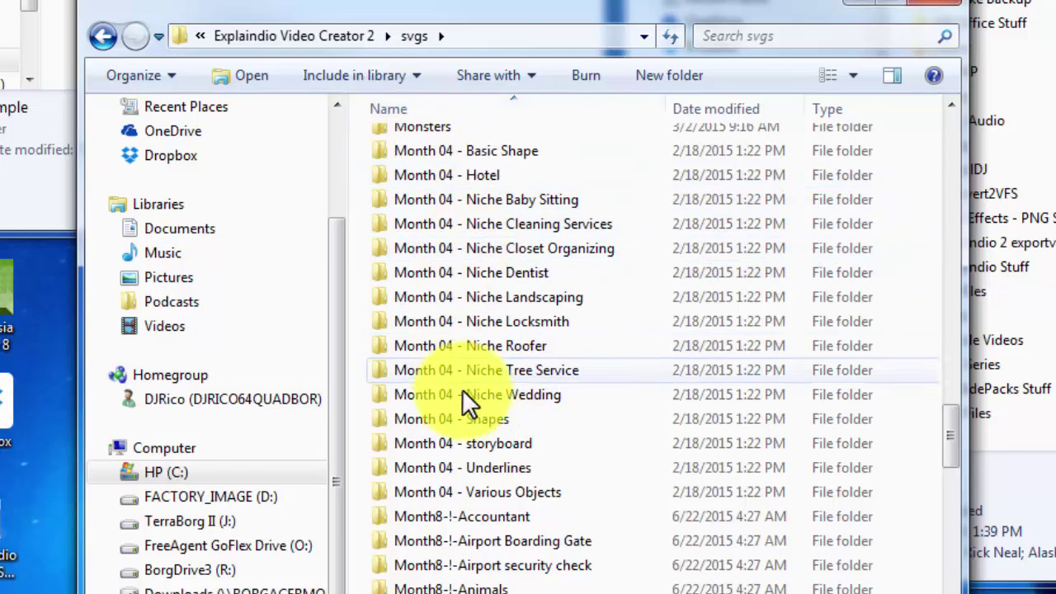
scroll(433, 384, "down", 6)
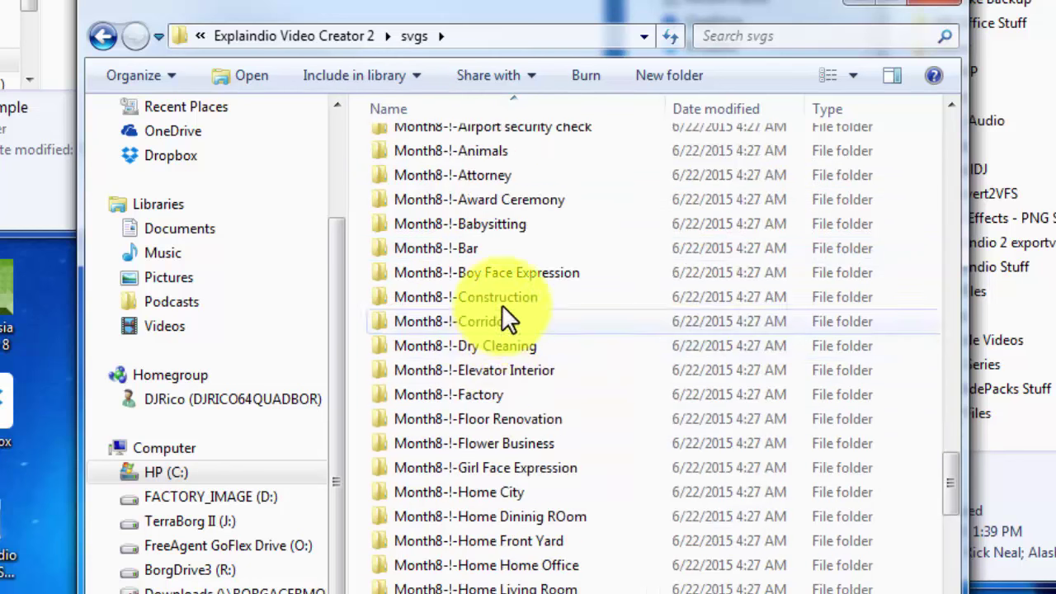
scroll(466, 396, "down", 14)
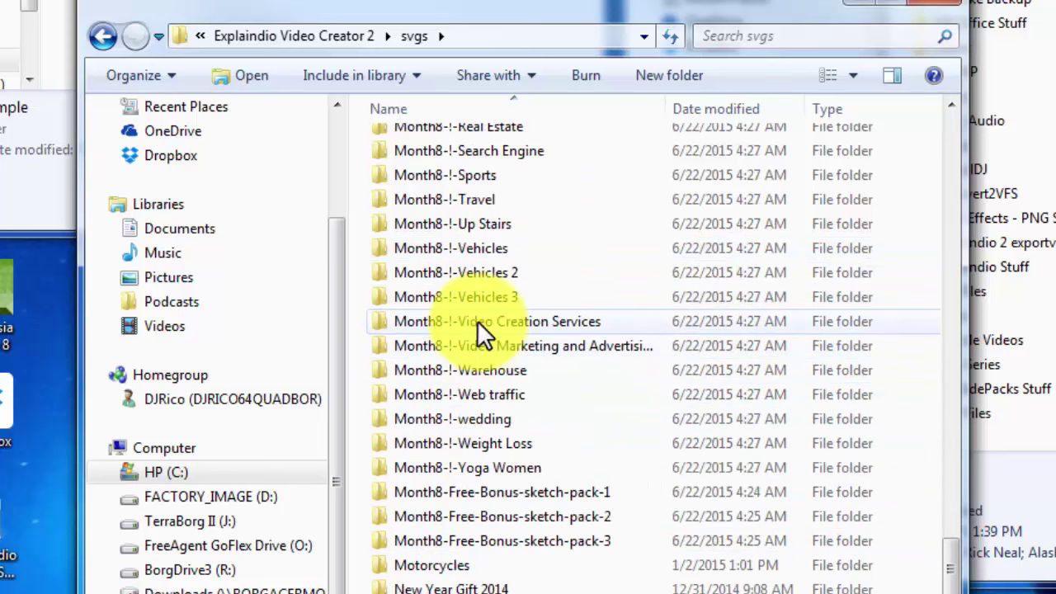
scroll(483, 338, "down", 12)
scroll(462, 318, "down", 4)
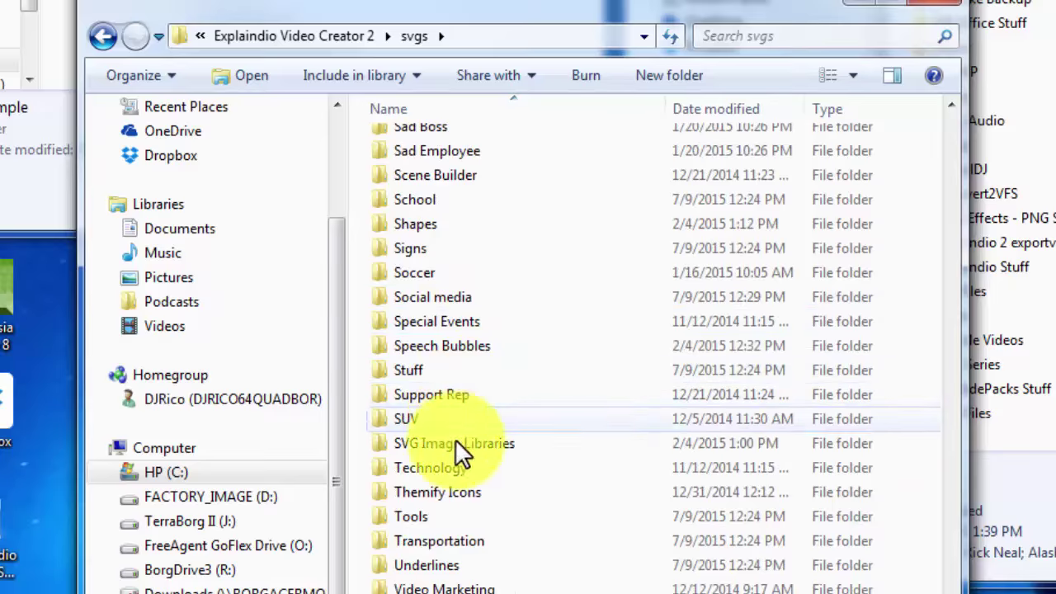
scroll(508, 277, "up", 7)
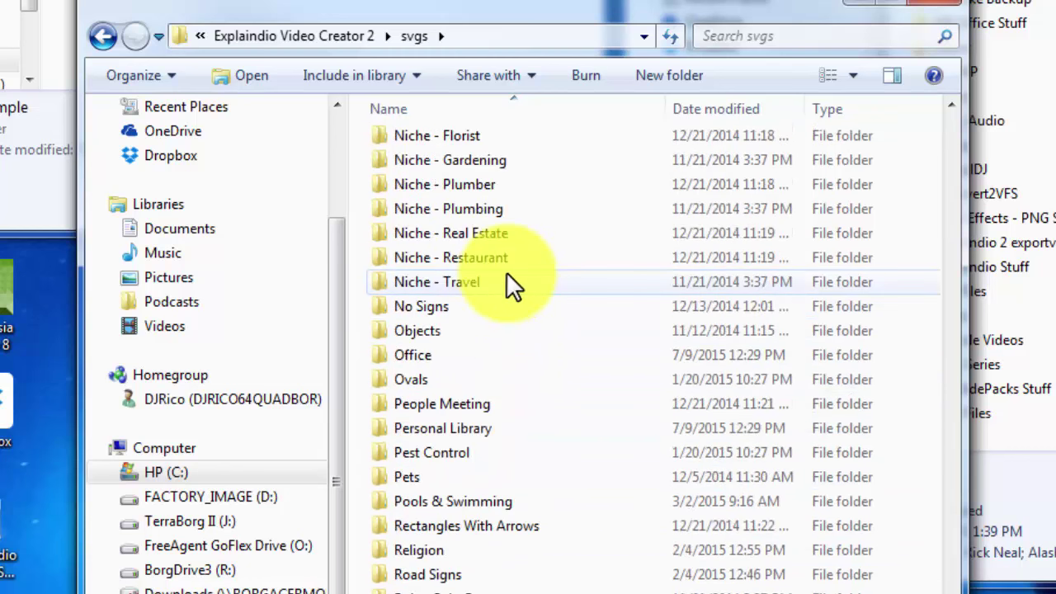
scroll(506, 272, "up", 15)
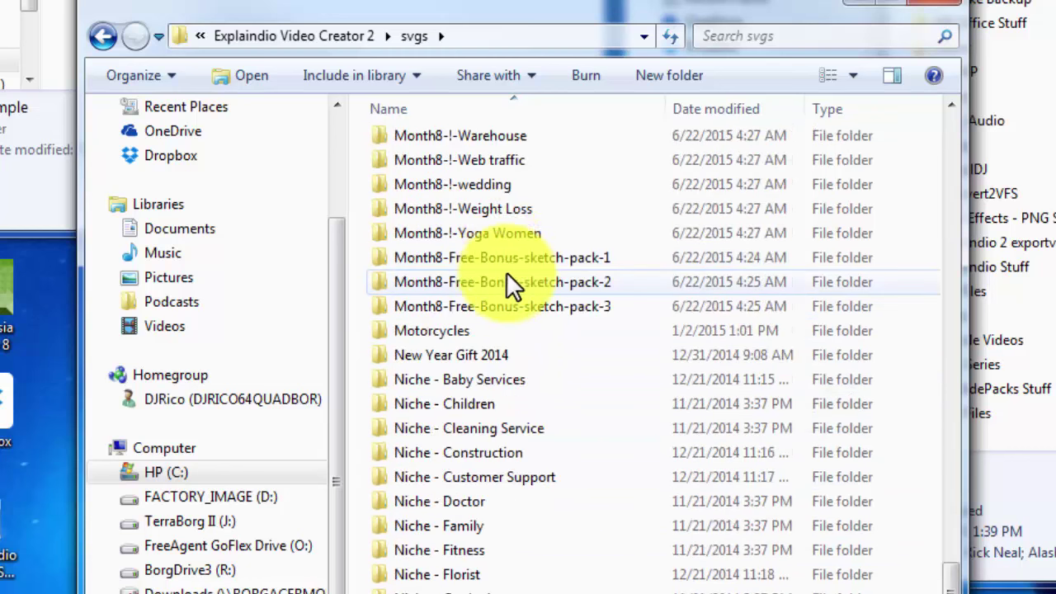
left_click(325, 38)
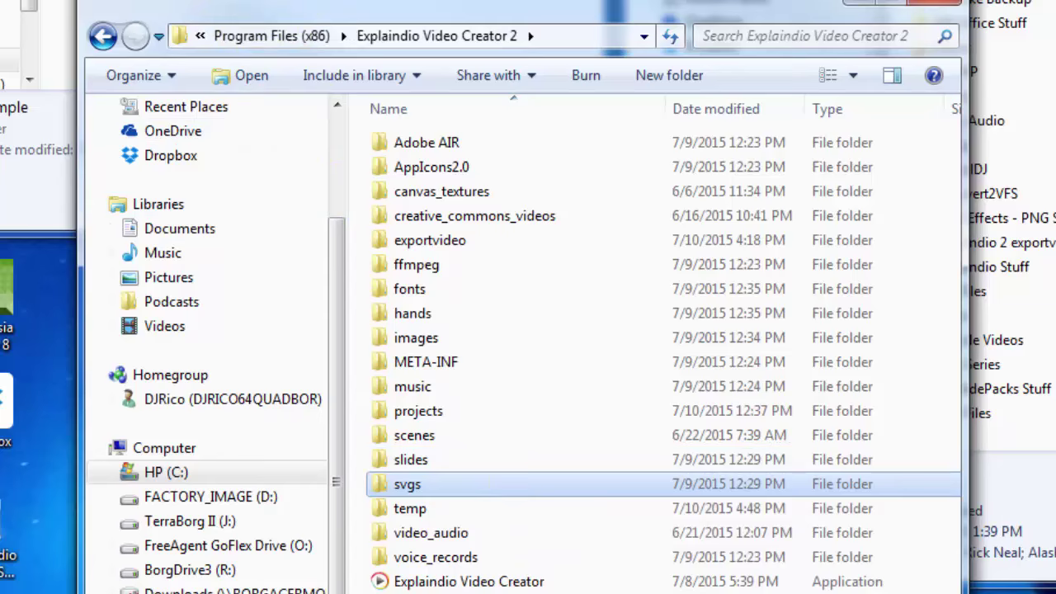
In the Temp folder, open the Widgets and Proof Sheets archive in WinZip, examine its contents and close it
left_click(115, 0)
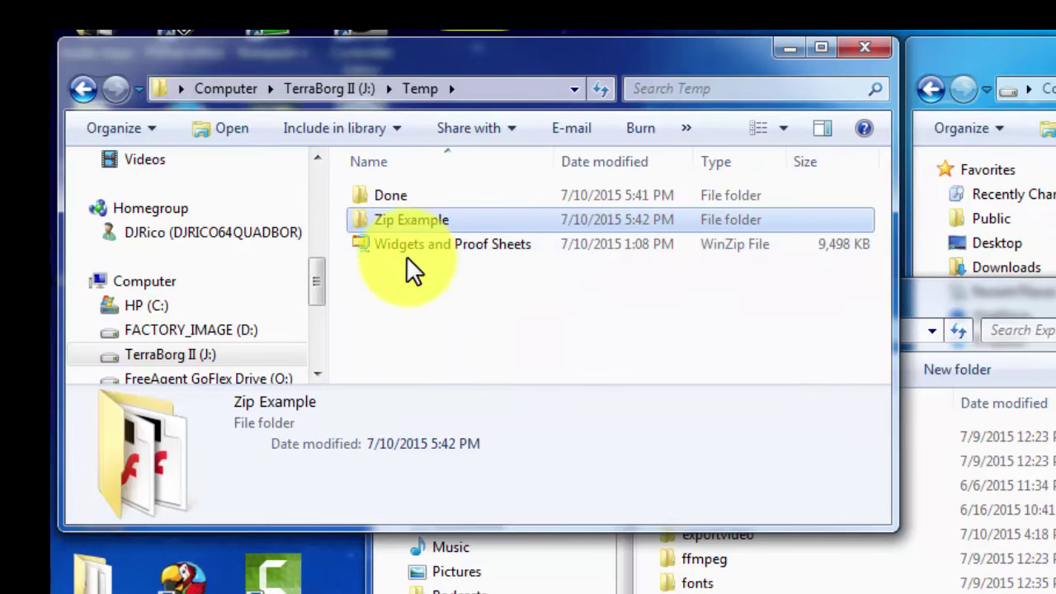
mouse_move(446, 256)
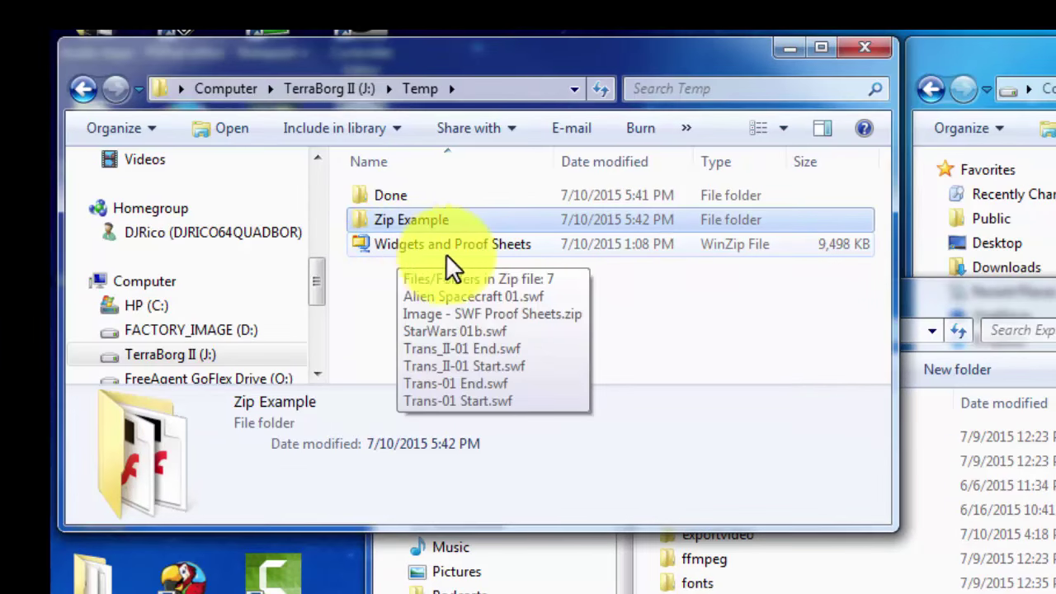
double_click(393, 246)
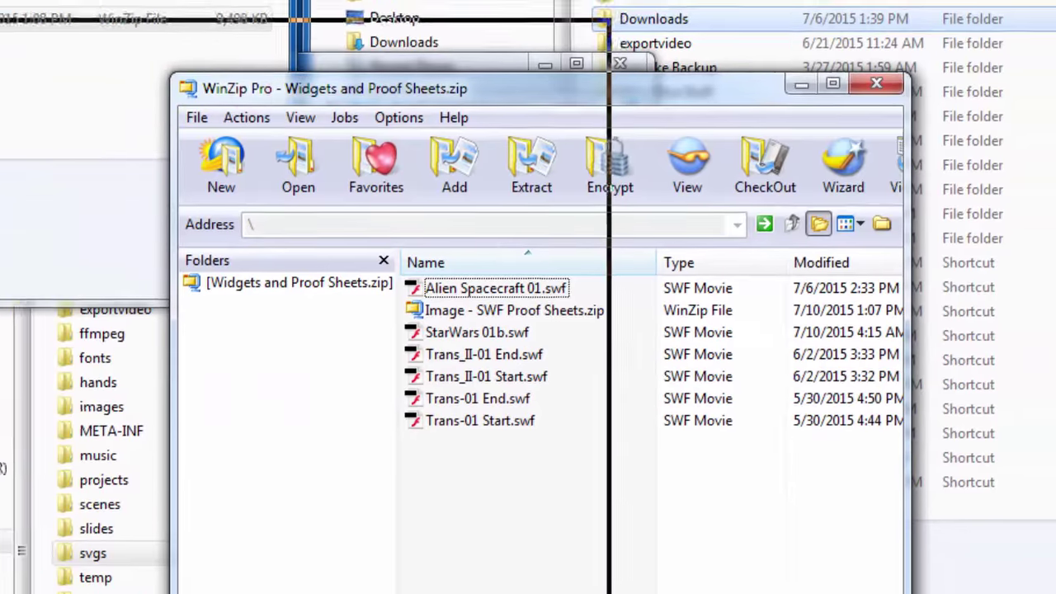
left_click_drag(228, 86, 0, 41)
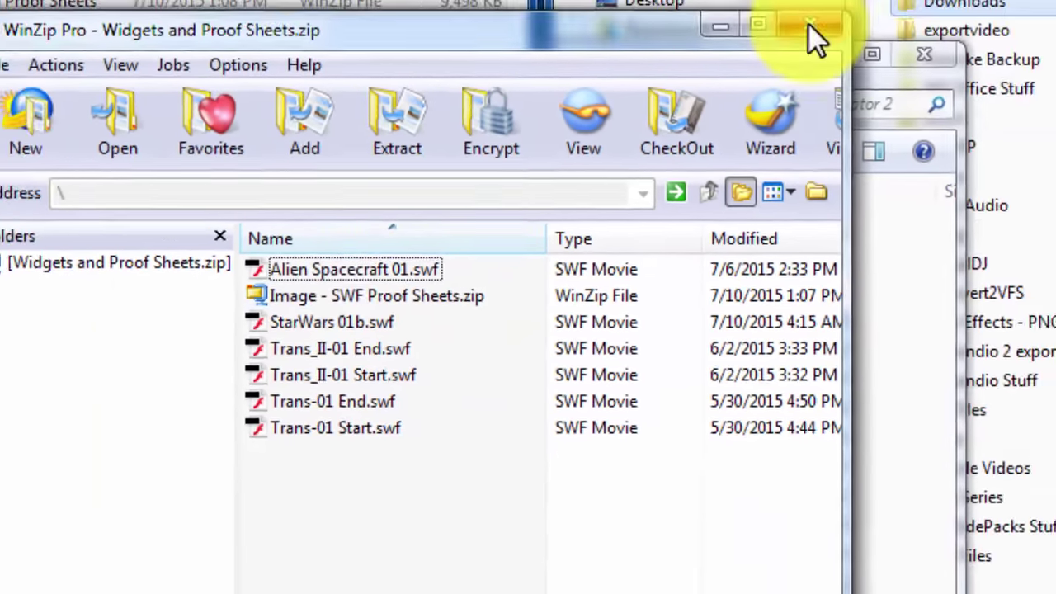
left_click(811, 31)
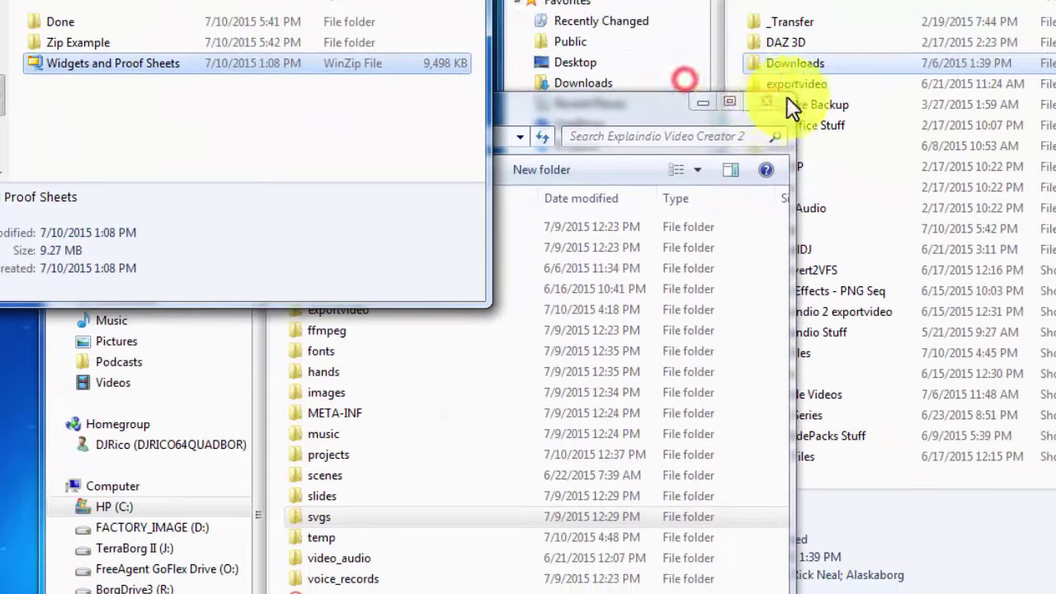
Open the Zip Example folder, extract the folder from the Image - SWF Proof Sheets archive into it, and close WinZip
double_click(109, 43)
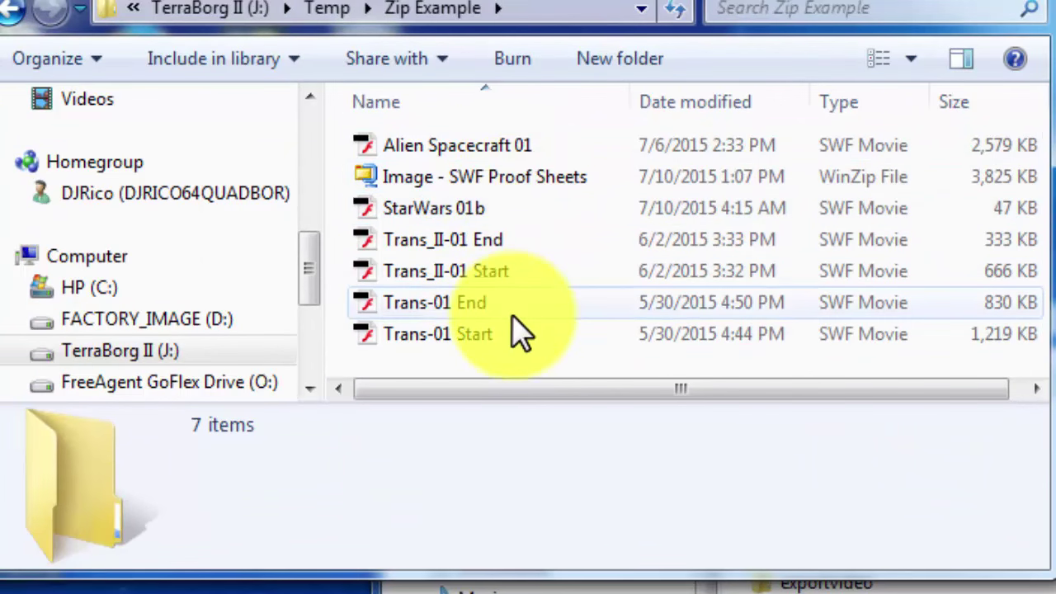
mouse_move(478, 181)
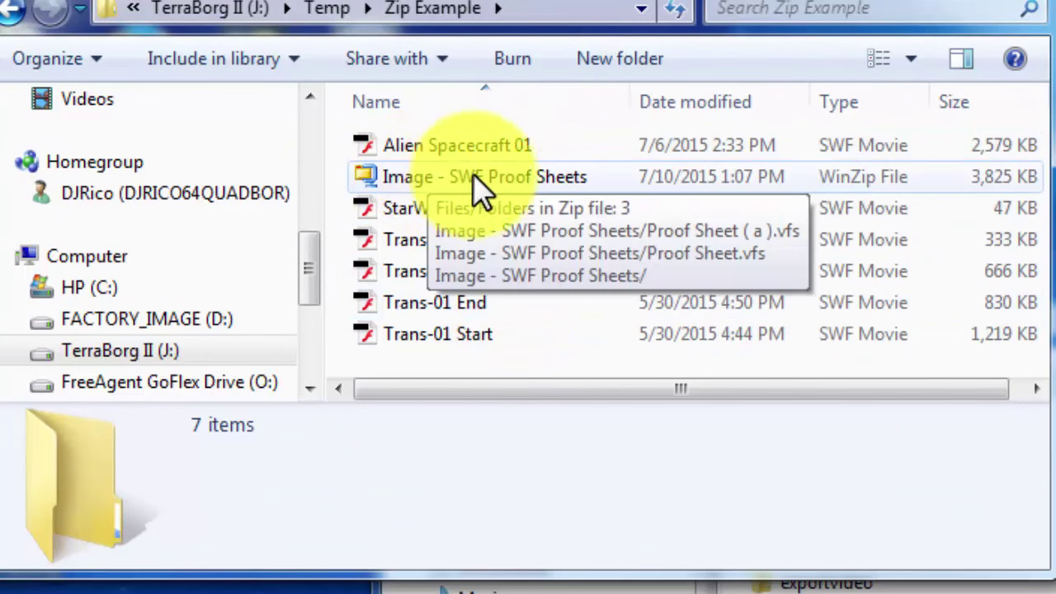
left_click(415, 178)
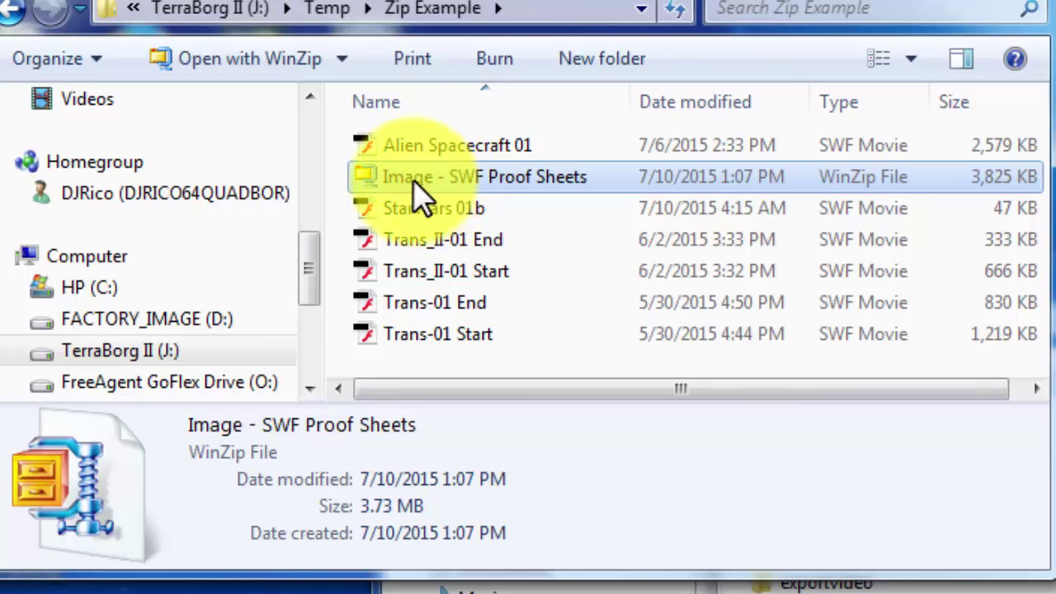
mouse_move(416, 185)
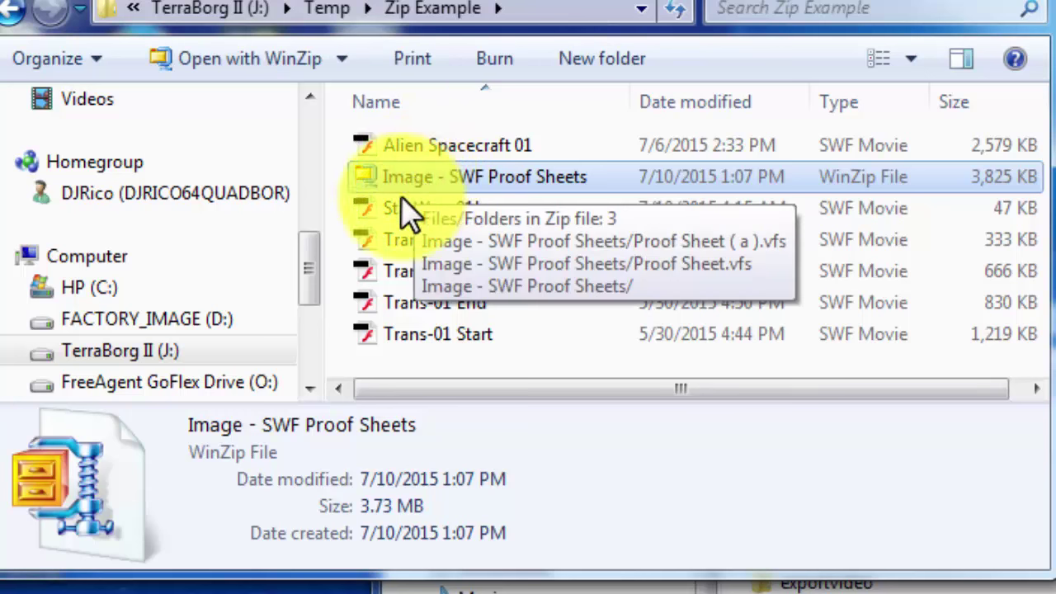
double_click(485, 183)
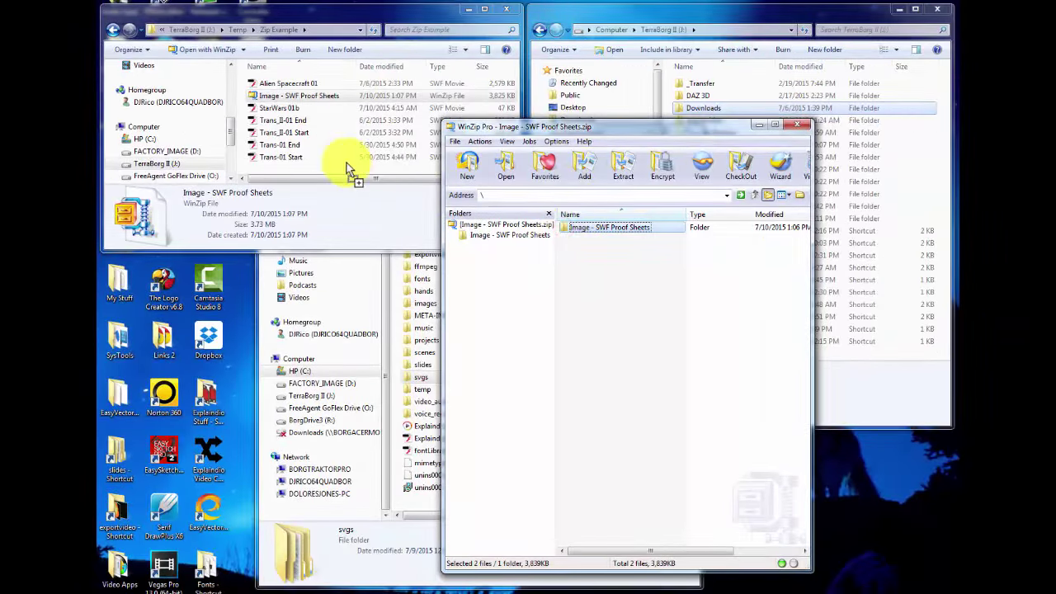
left_click_drag(347, 162, 345, 162)
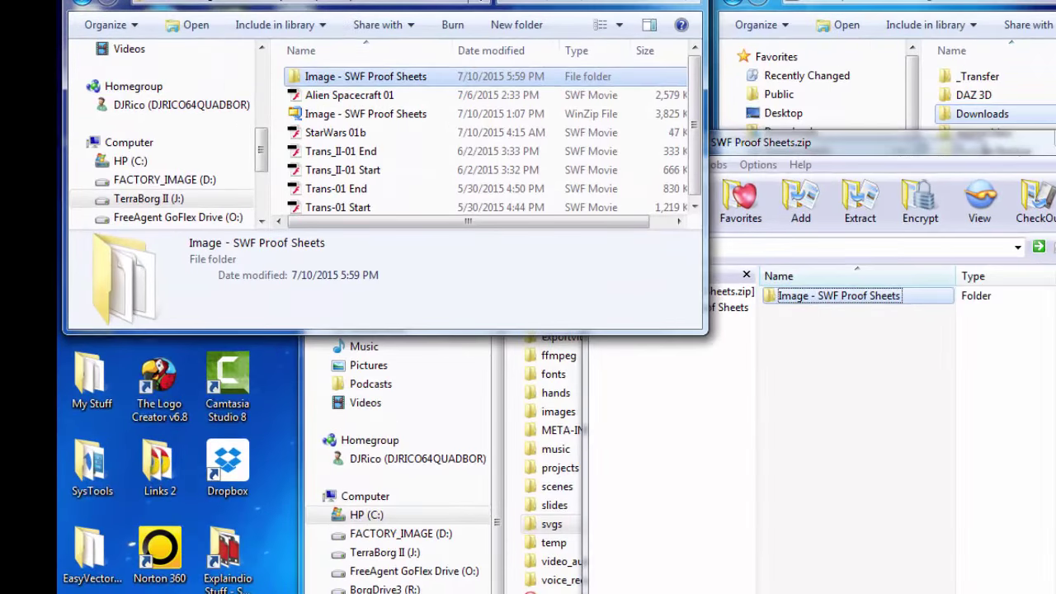
left_click(1049, 136)
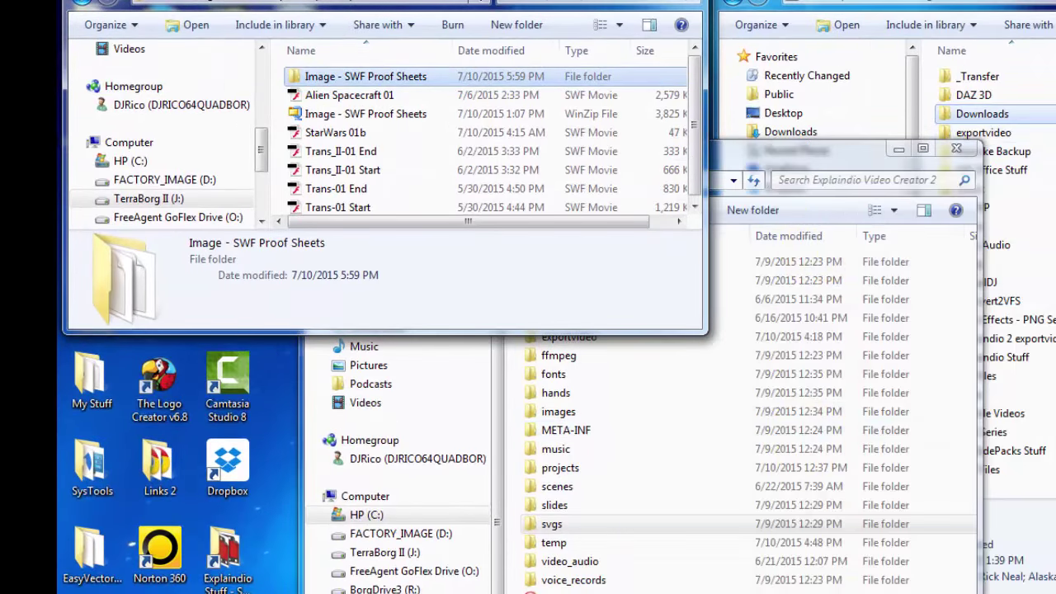
Open the slides folder in the Explaindio Video Creator 2 window and move that window clear of the Zip Example files
left_click(546, 580)
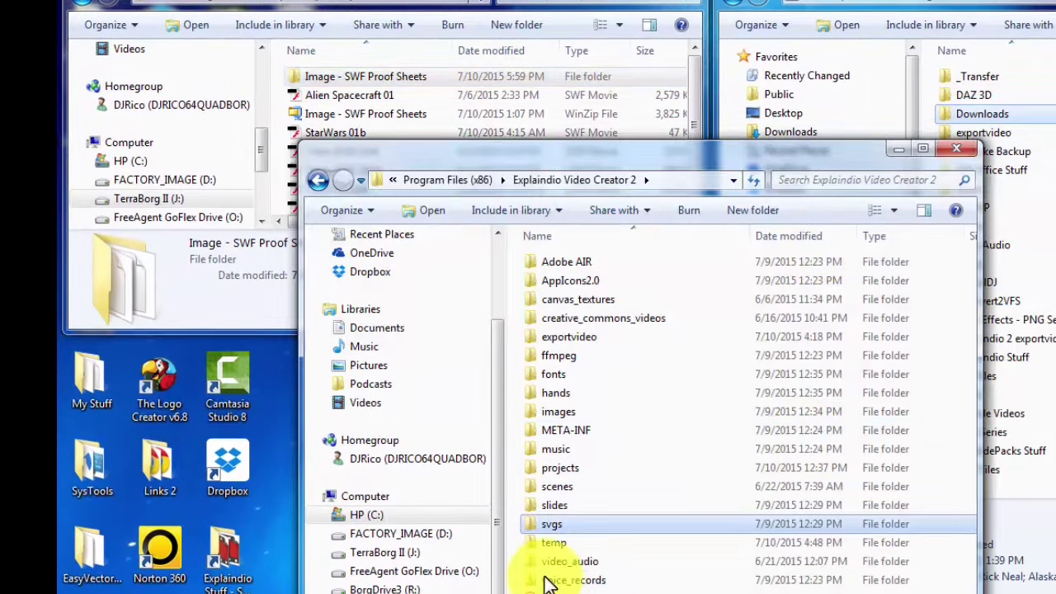
double_click(554, 505)
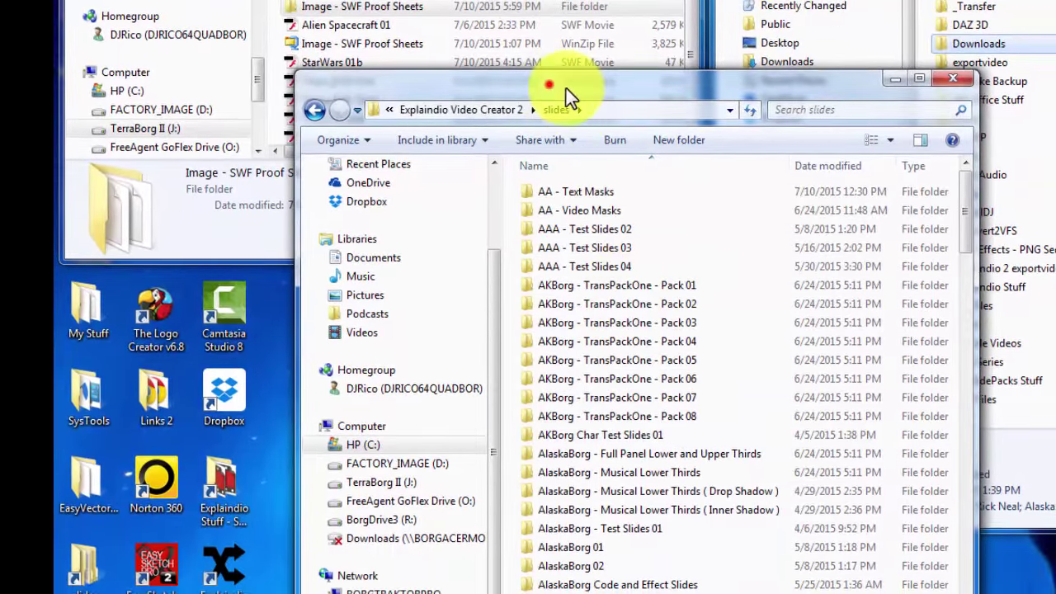
left_click_drag(566, 88, 750, 108)
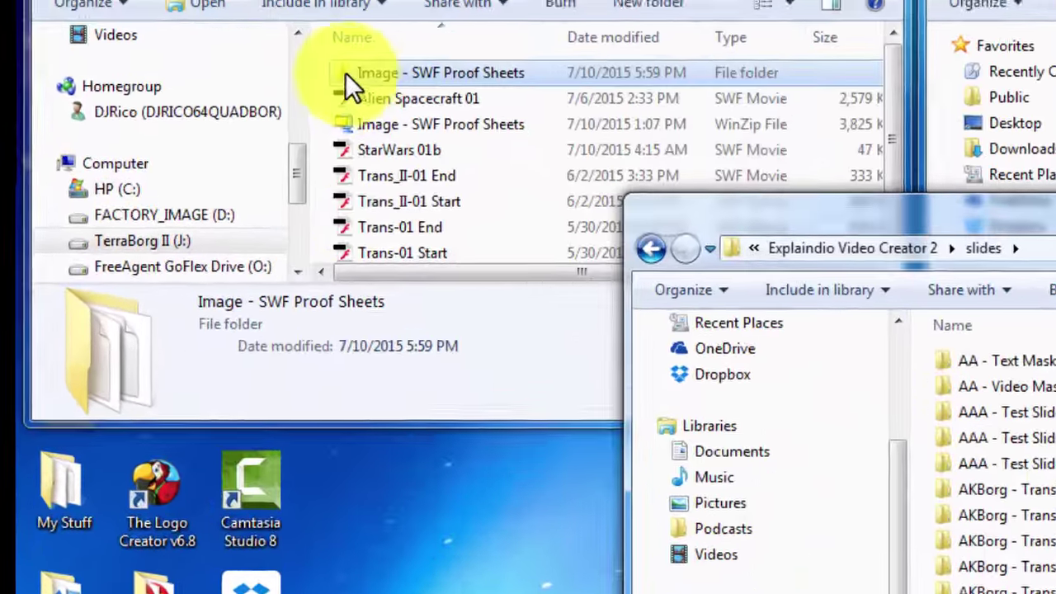
Copy the extracted Image - SWF Proof Sheets folder from Zip Example into the slides folder
left_click(293, 6)
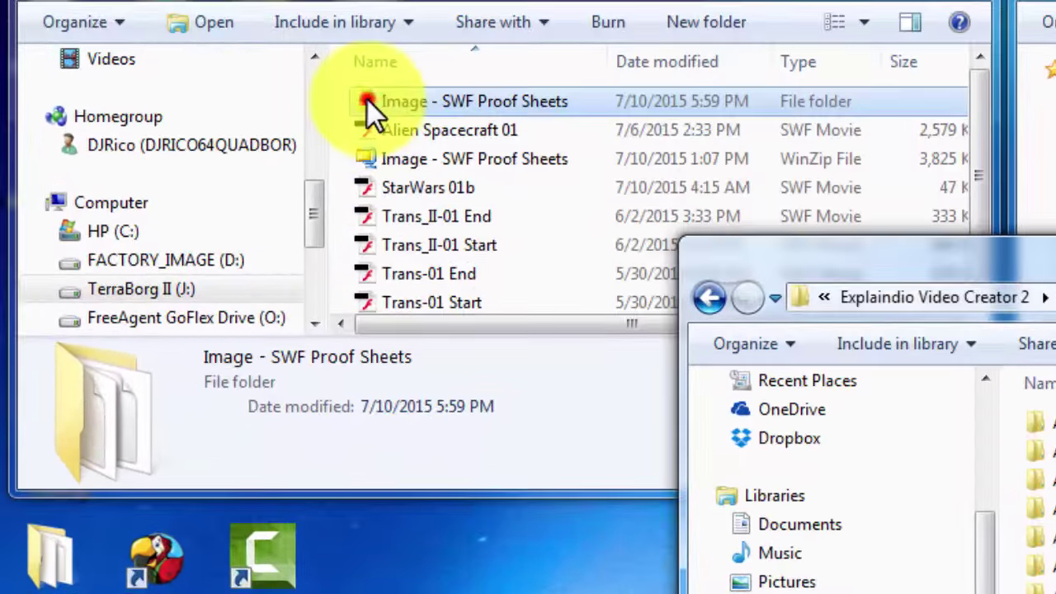
left_click_drag(367, 100, 926, 593)
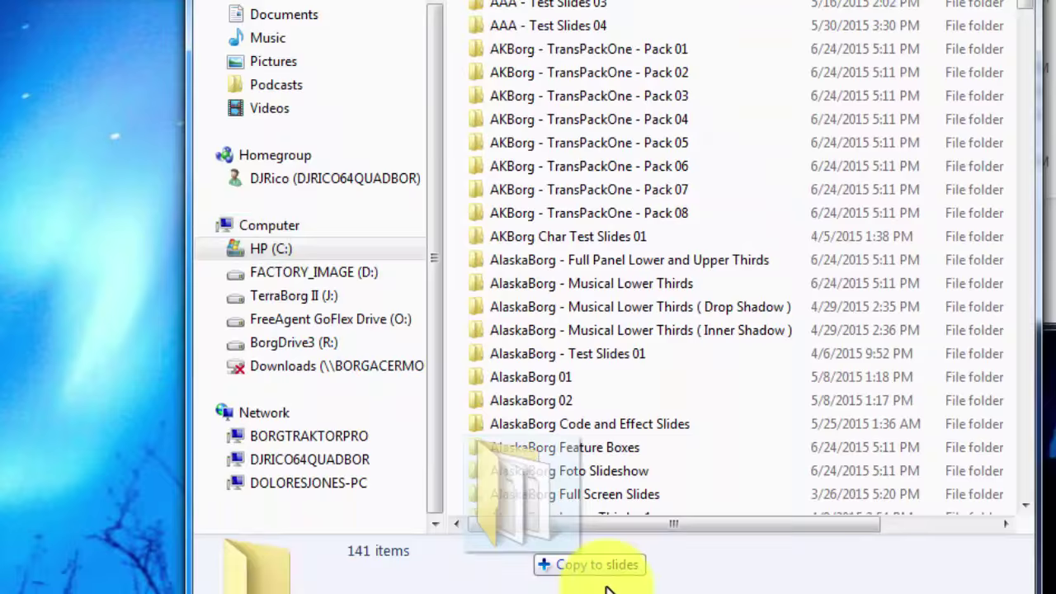
left_click_drag(606, 587, 597, 401)
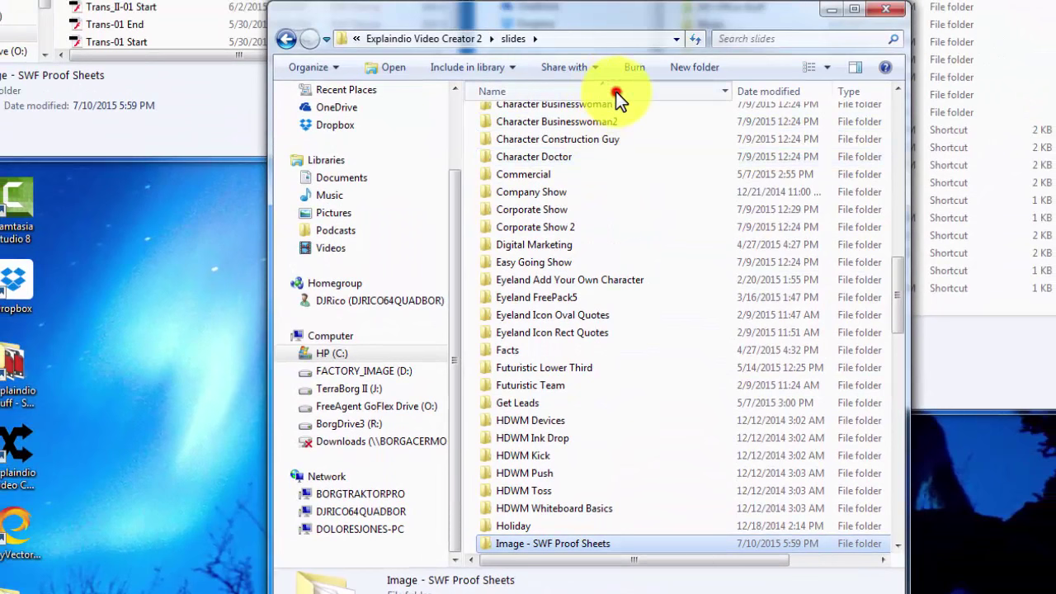
Sort the slides folder by name and locate the copied Image - SWF Proof Sheets folder
left_click(616, 91)
left_click(617, 94)
left_click_drag(898, 281, 899, 322)
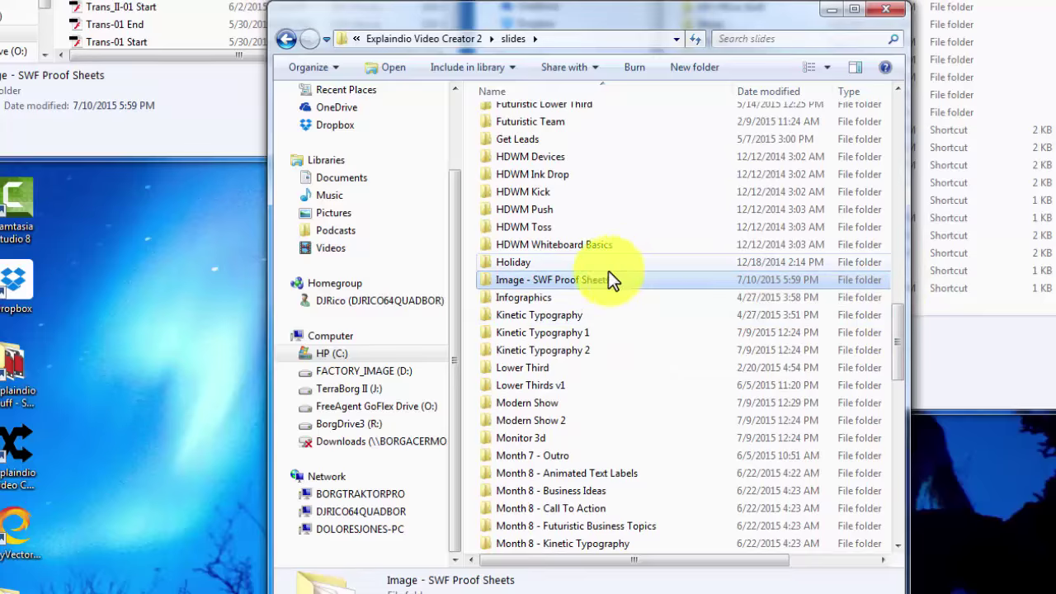
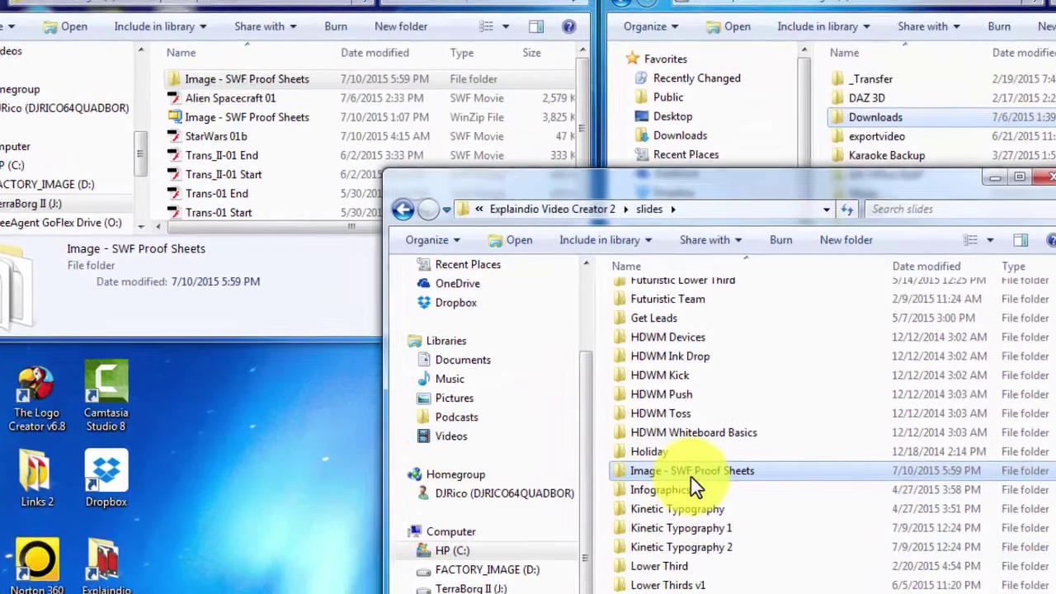
Rename the copied Image - SWF Proof Sheets folder as Proof Sheets and locate it in the slides folder
left_click(693, 474)
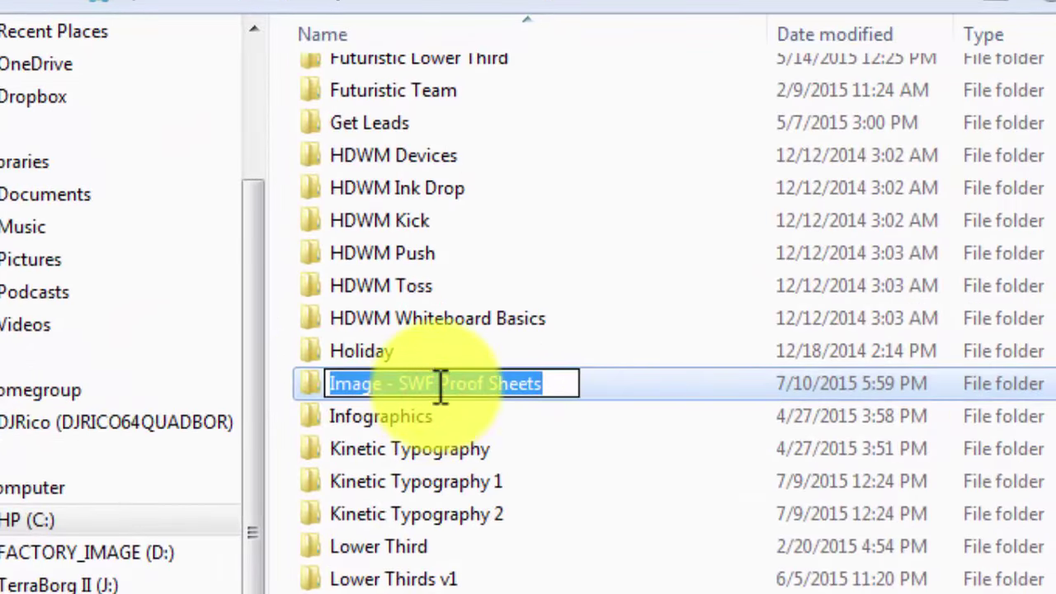
left_click(440, 383)
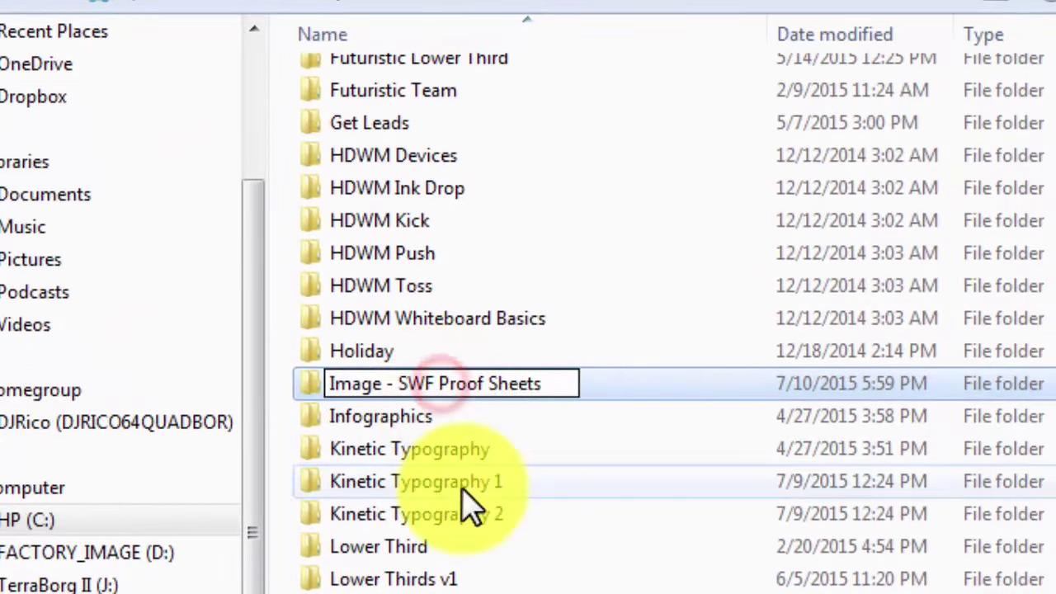
key("BackSpace")
key("BackSpace")
key("BackSpace")
key("BackSpace")
key("BackSpace")
key("BackSpace")
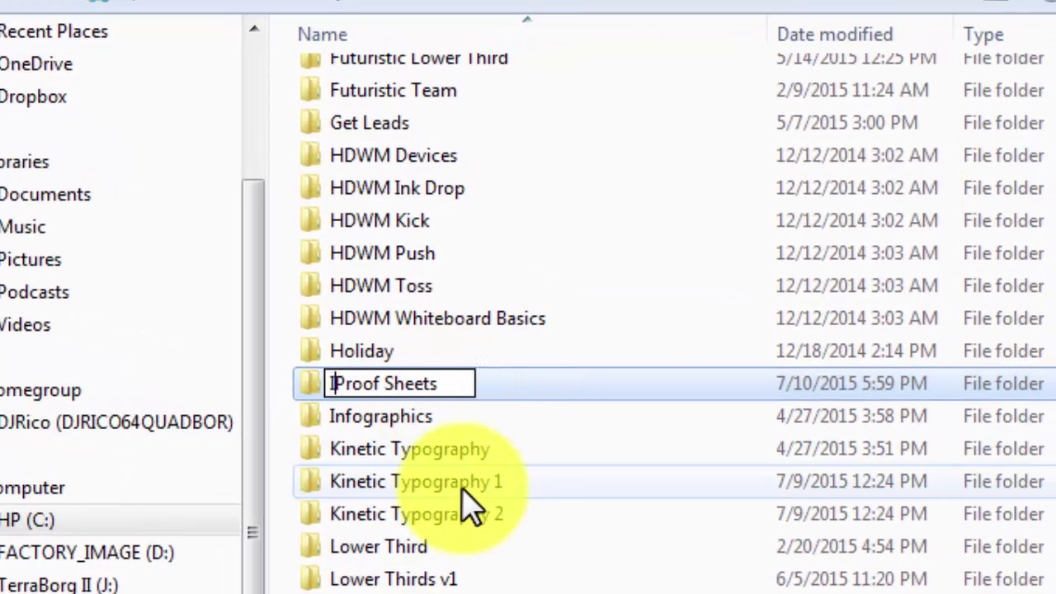
left_click(369, 419)
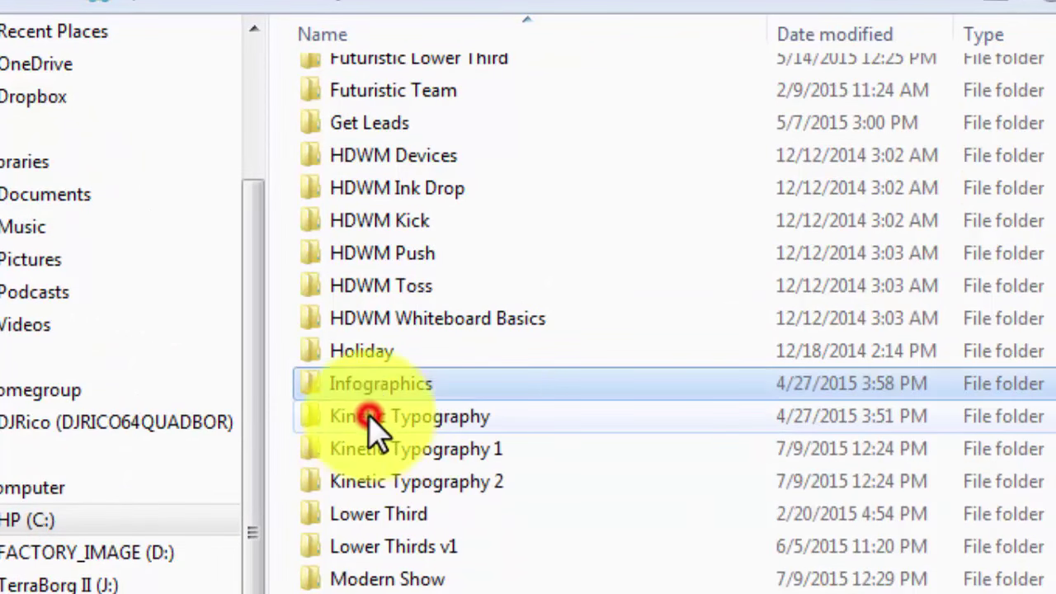
scroll(487, 551, "down", 12)
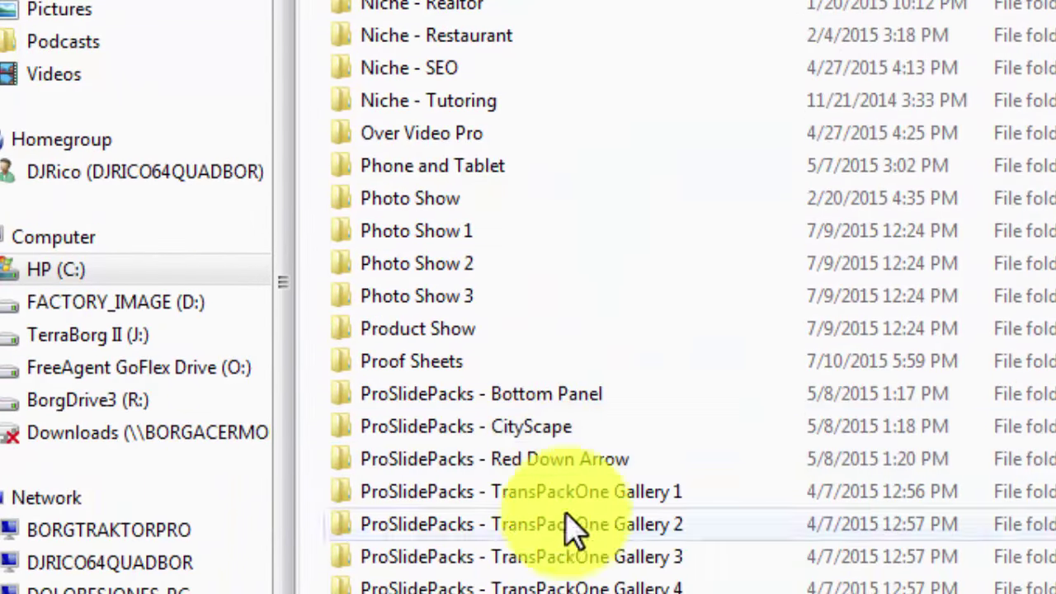
scroll(508, 342, "up", 2)
scroll(507, 343, "up", 5)
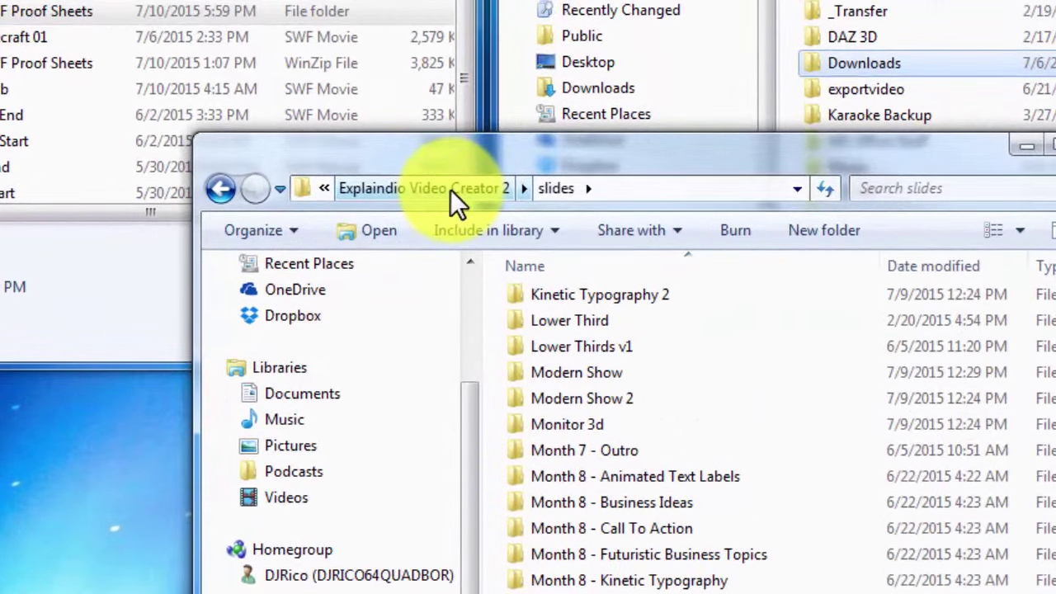
View the files of the Arrows 2 pack inside the Explaindio Video Creator 2 svgs folder and return to svgs
left_click(451, 190)
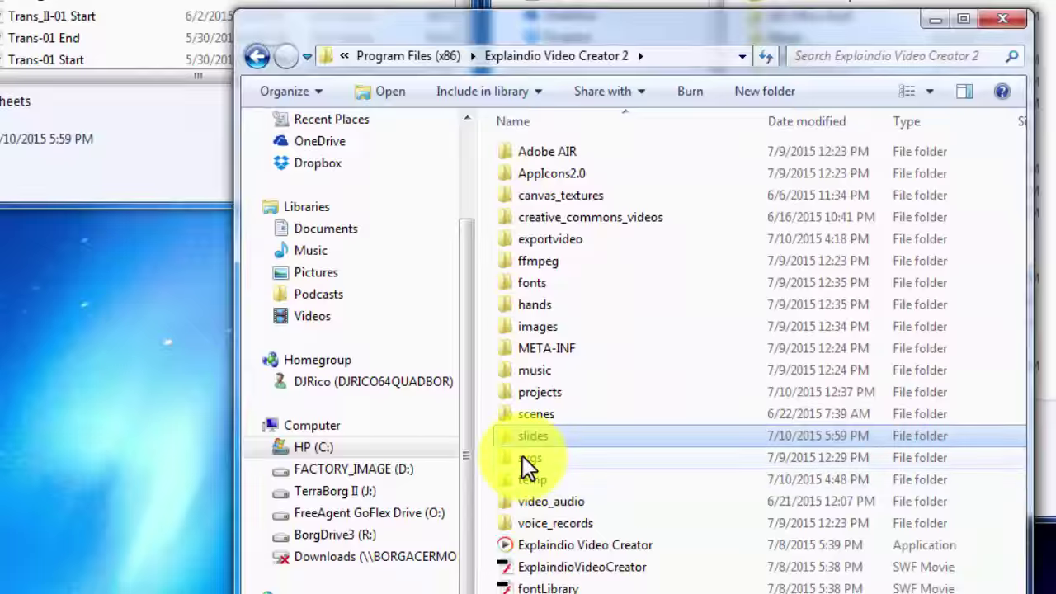
double_click(522, 456)
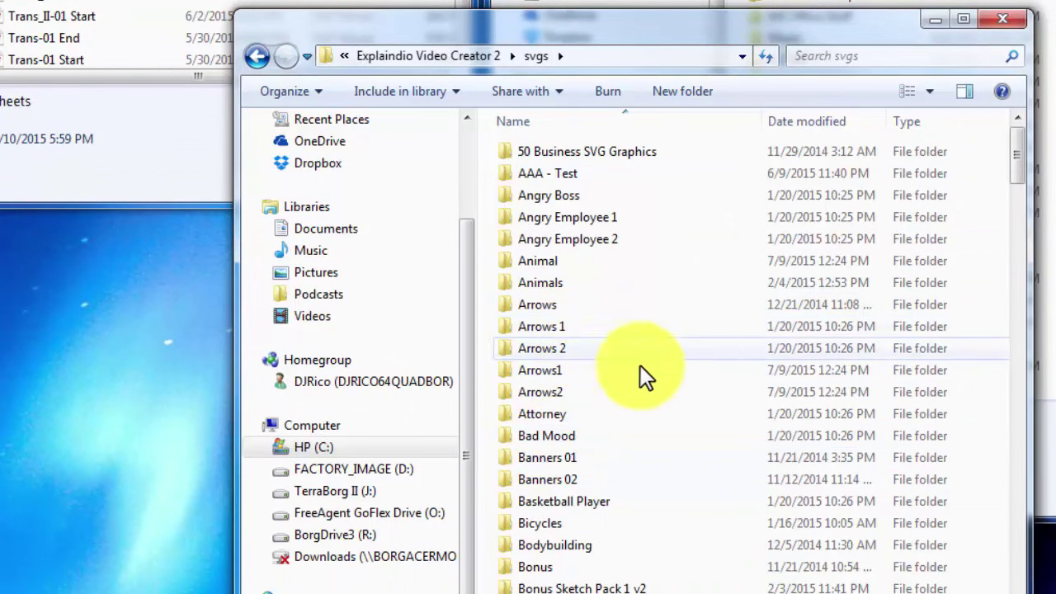
double_click(507, 348)
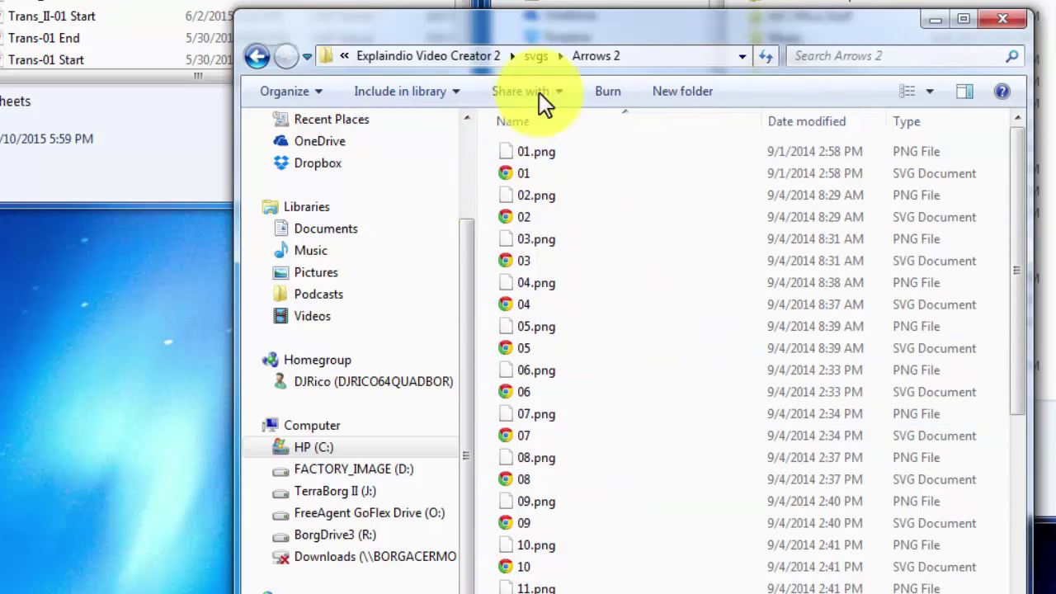
left_click(536, 55)
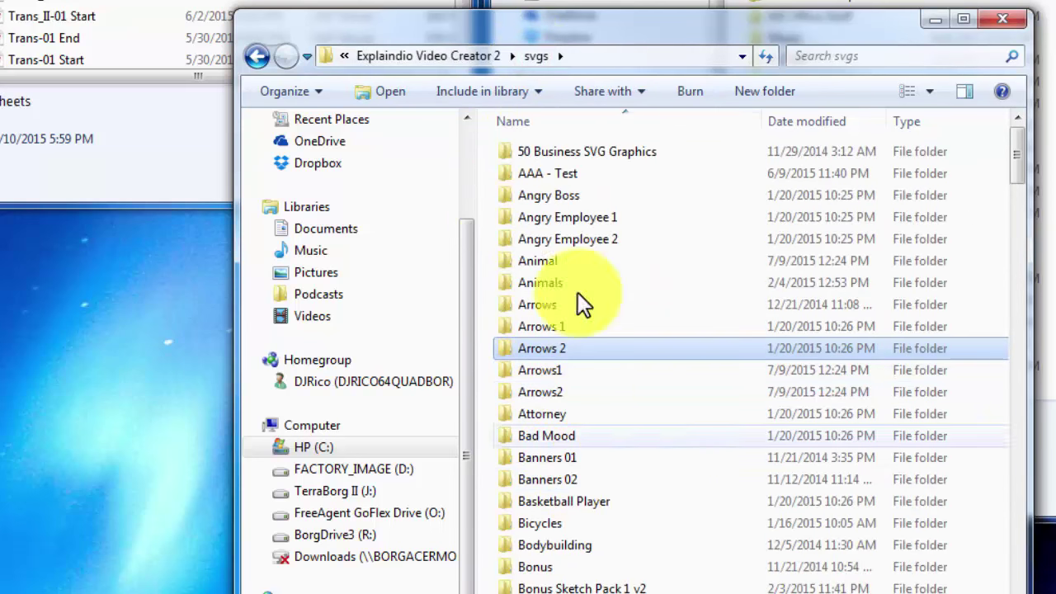
View the slides and hands folders of Explaindio Video Creator 2 and return to the program's main folder
left_click(472, 56)
double_click(529, 436)
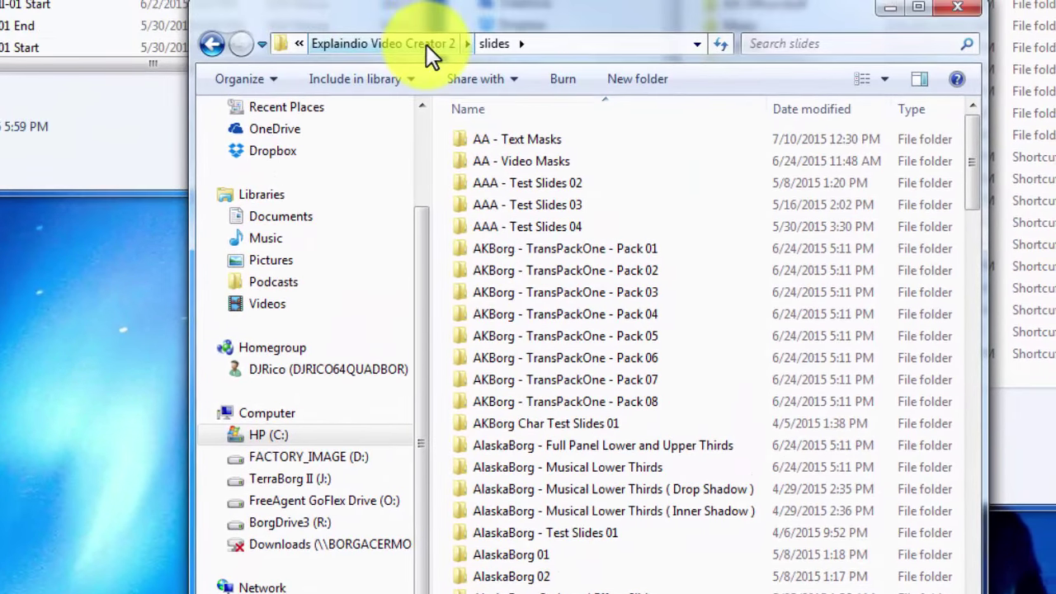
left_click(426, 44)
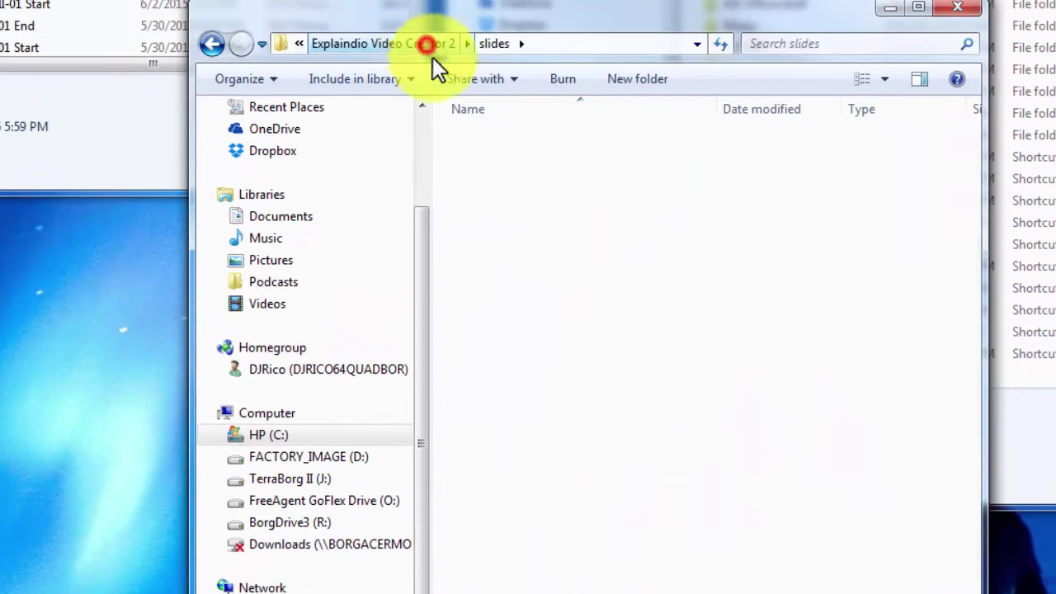
double_click(500, 292)
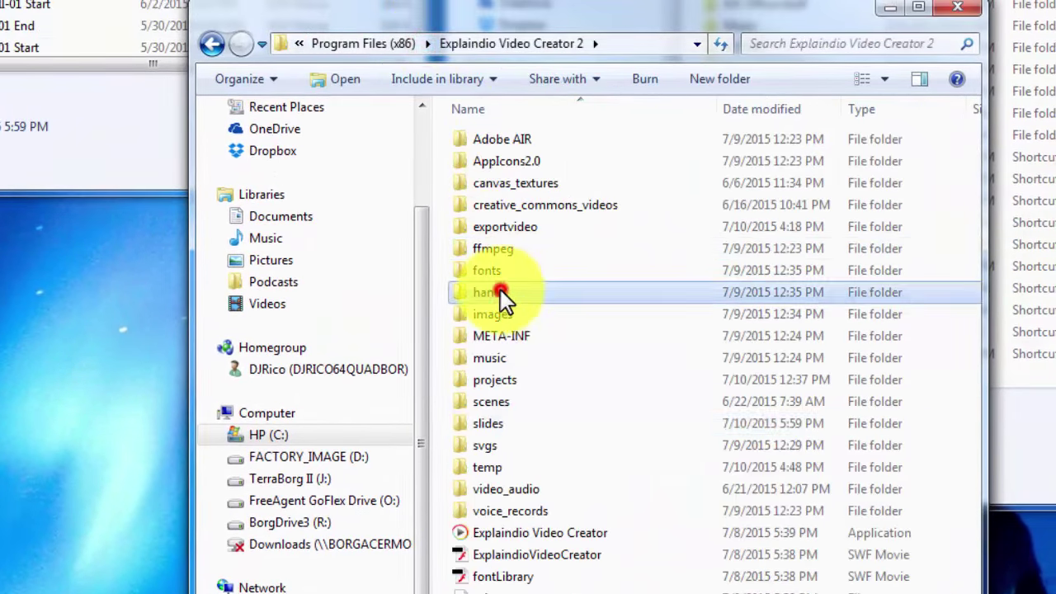
left_click(521, 40)
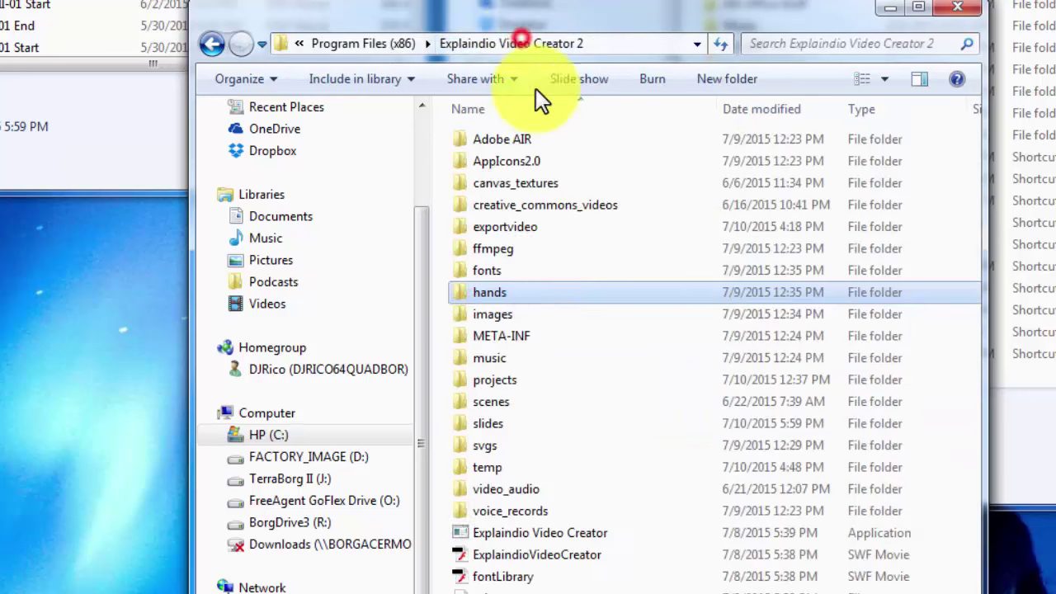
Open the images folder and view the files in its Character Businessman subfolder, returning to images
double_click(507, 312)
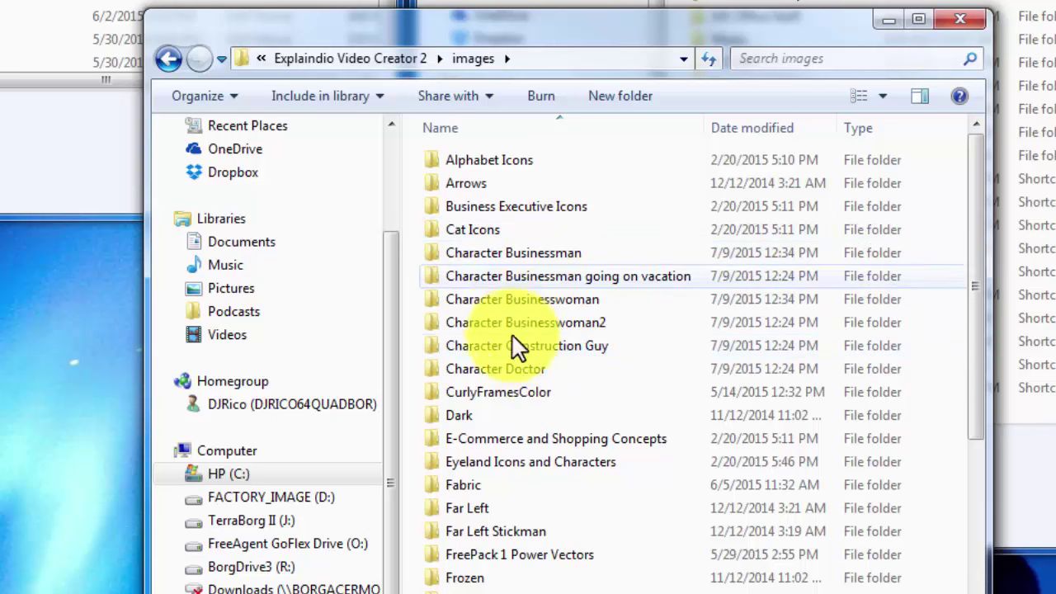
double_click(512, 253)
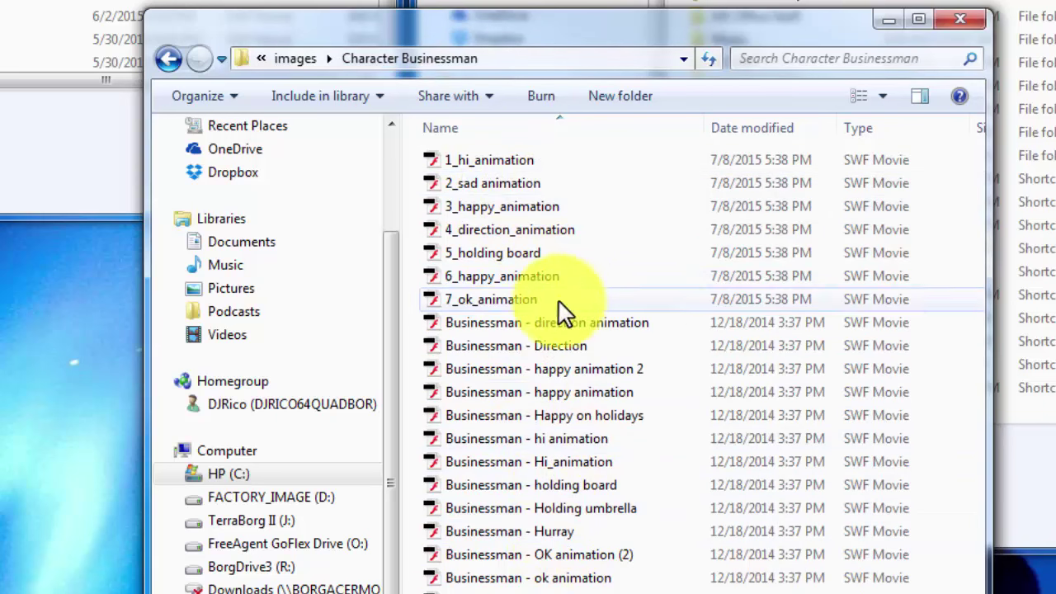
left_click(297, 59)
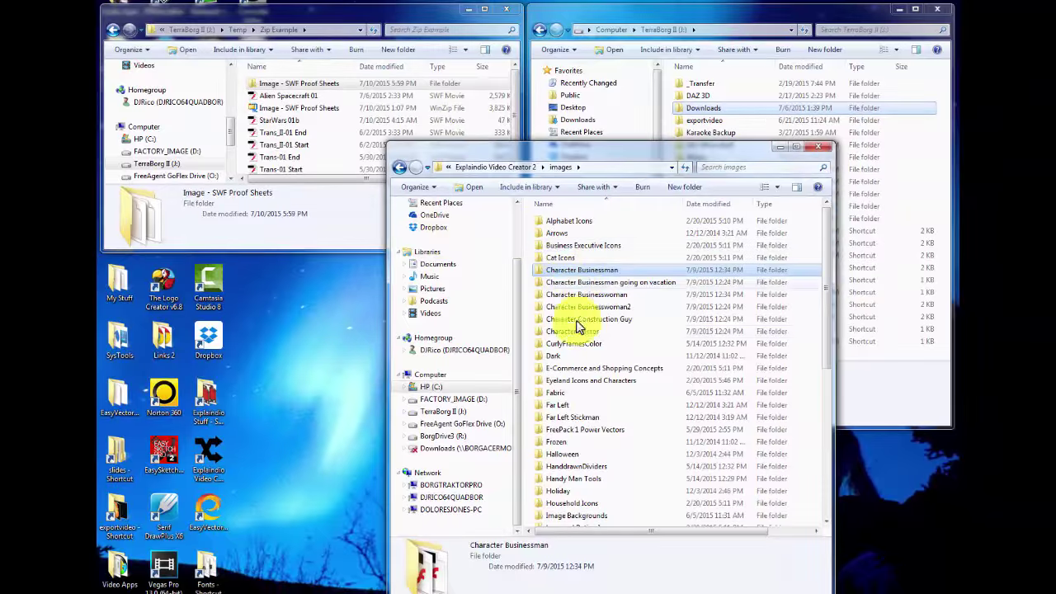
Look through the subfolders of images and view the pictures in Month 01 100 images (JPG)
scroll(592, 389, "down", 2)
scroll(592, 394, "down", 4)
scroll(591, 388, "down", 2)
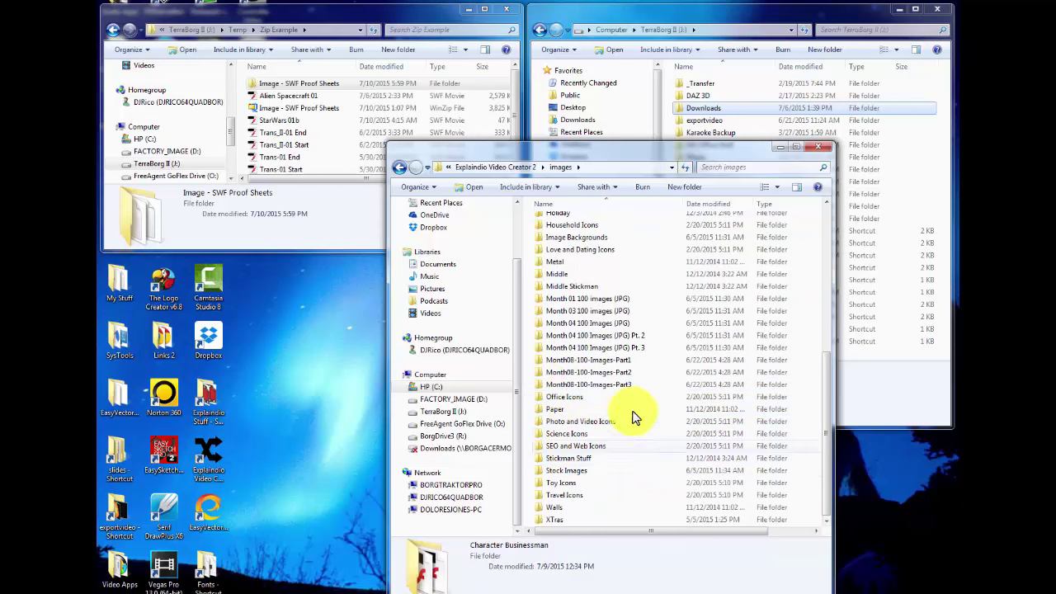
scroll(618, 396, "up", 7)
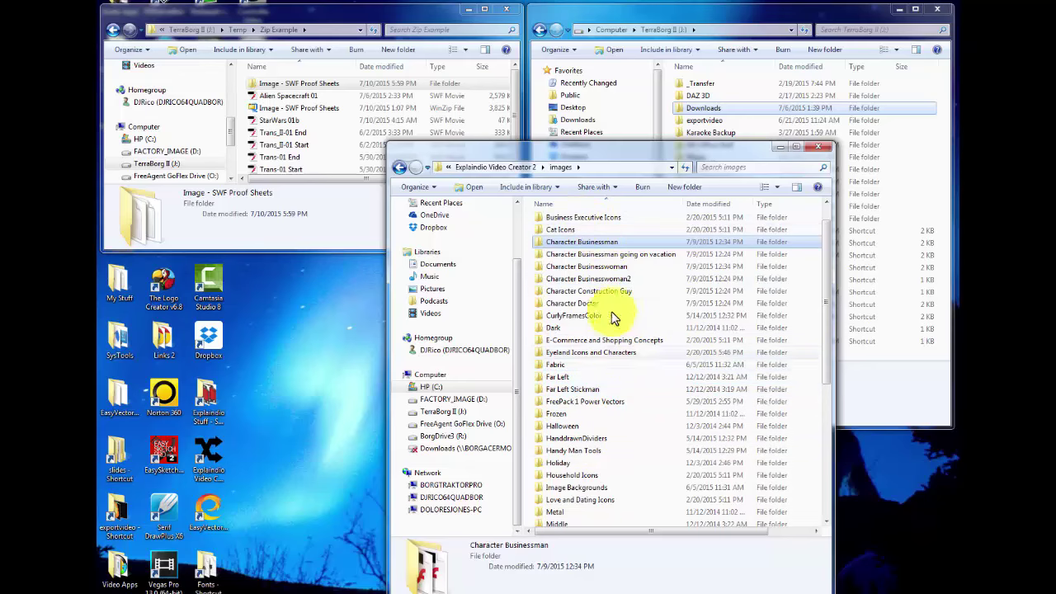
scroll(603, 429, "down", 3)
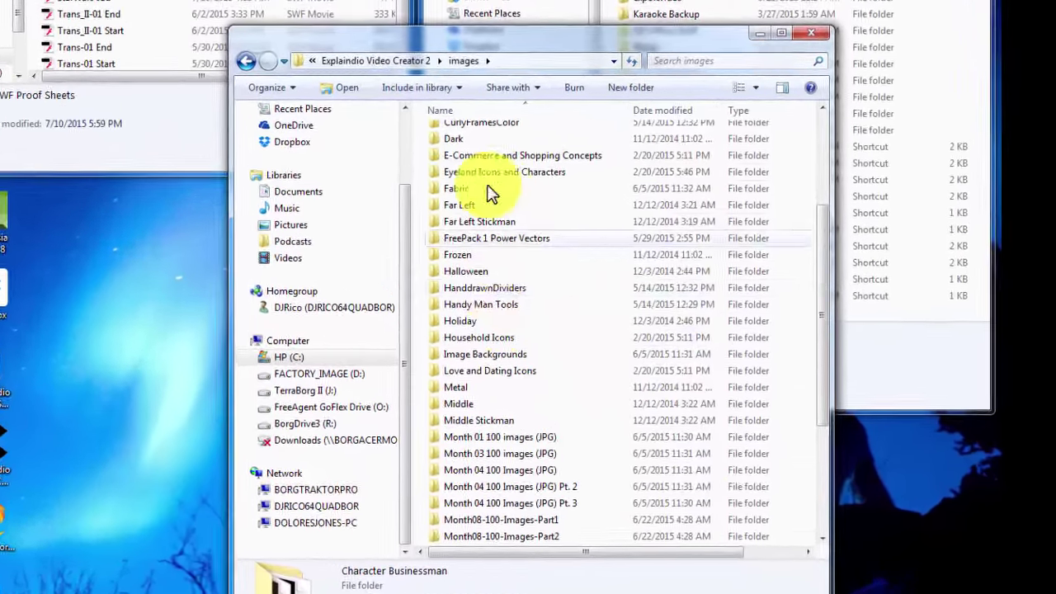
scroll(495, 247, "down", 4)
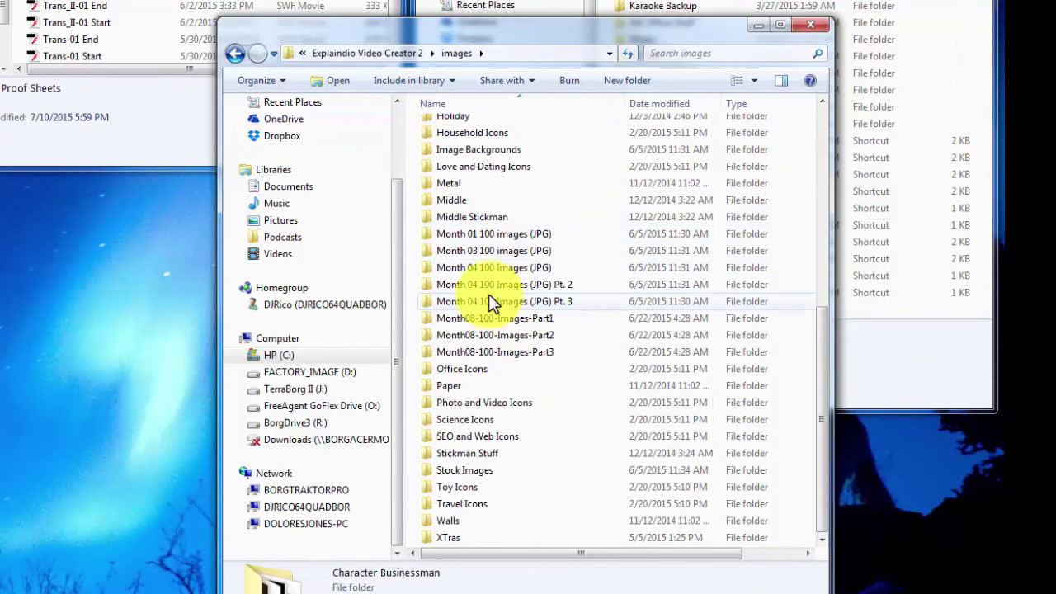
double_click(481, 237)
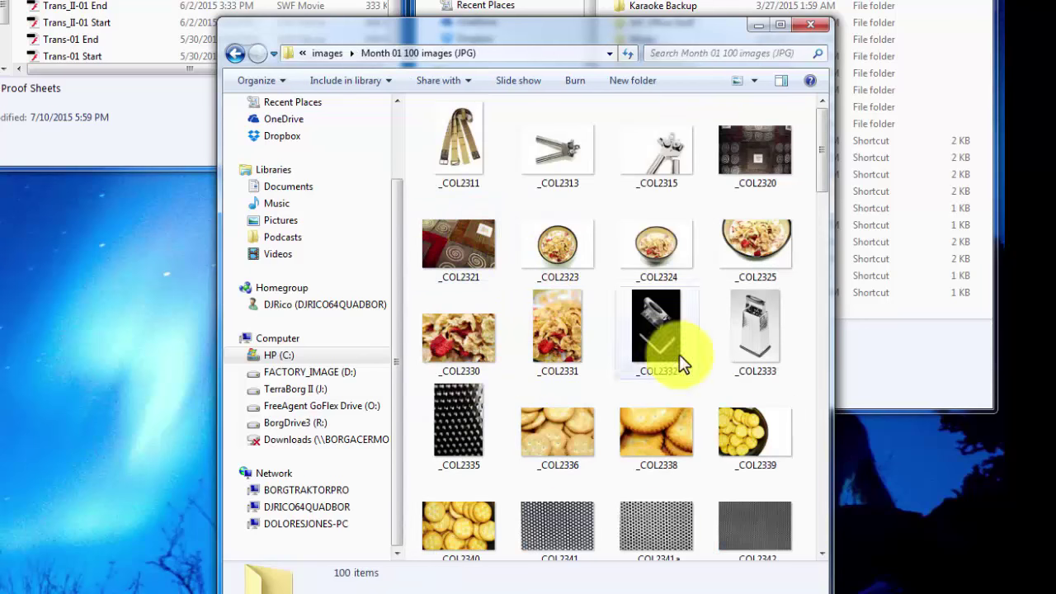
left_click(328, 54)
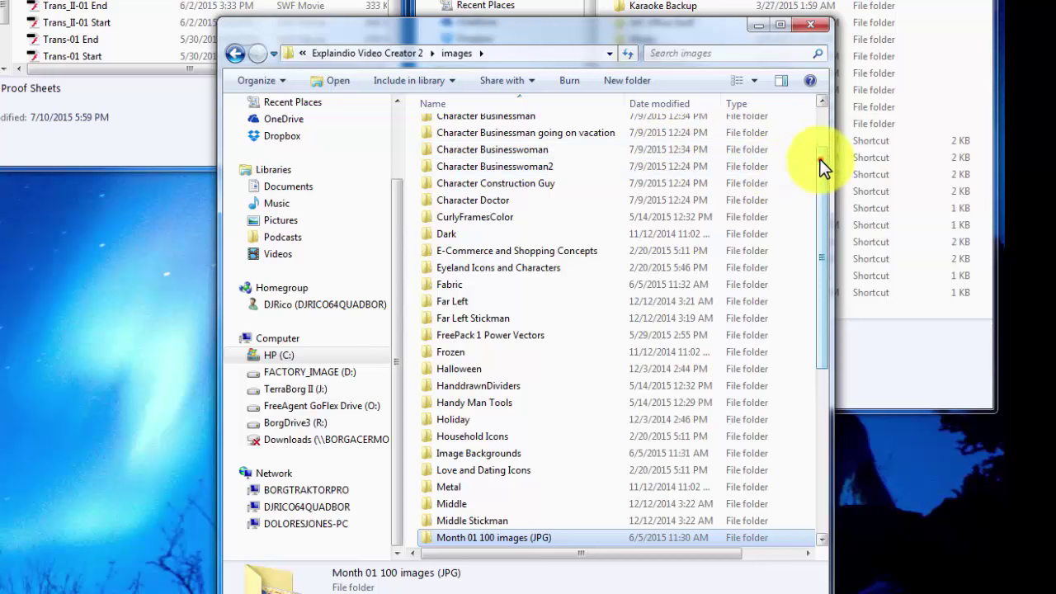
left_click_drag(820, 165, 827, 110)
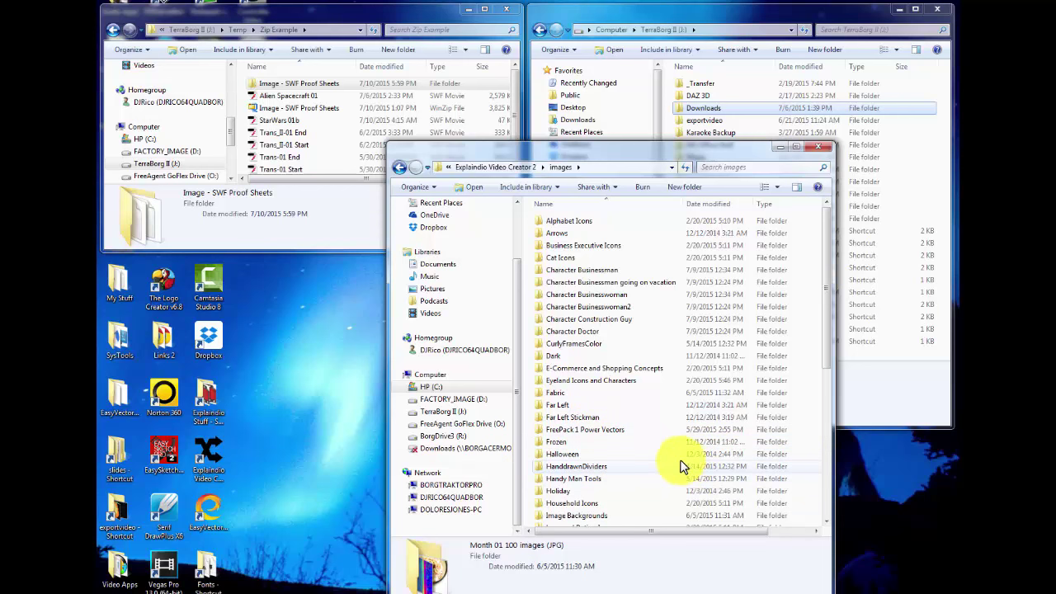
Bring the TerraBorg II (J:) window forward and view the folder behind its FLV Files shortcut
mouse_move(676, 468)
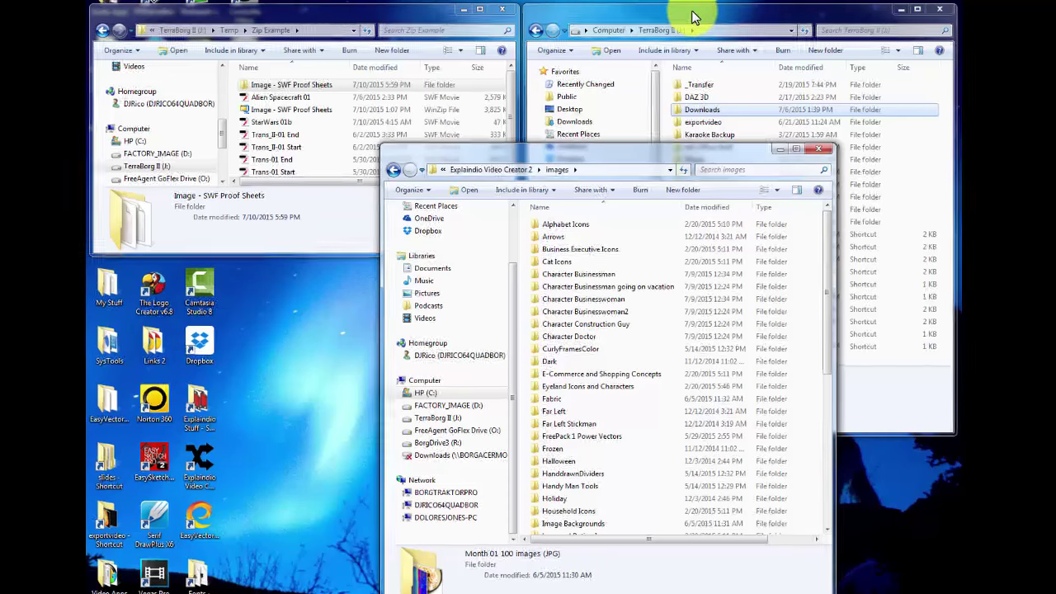
left_click(694, 13)
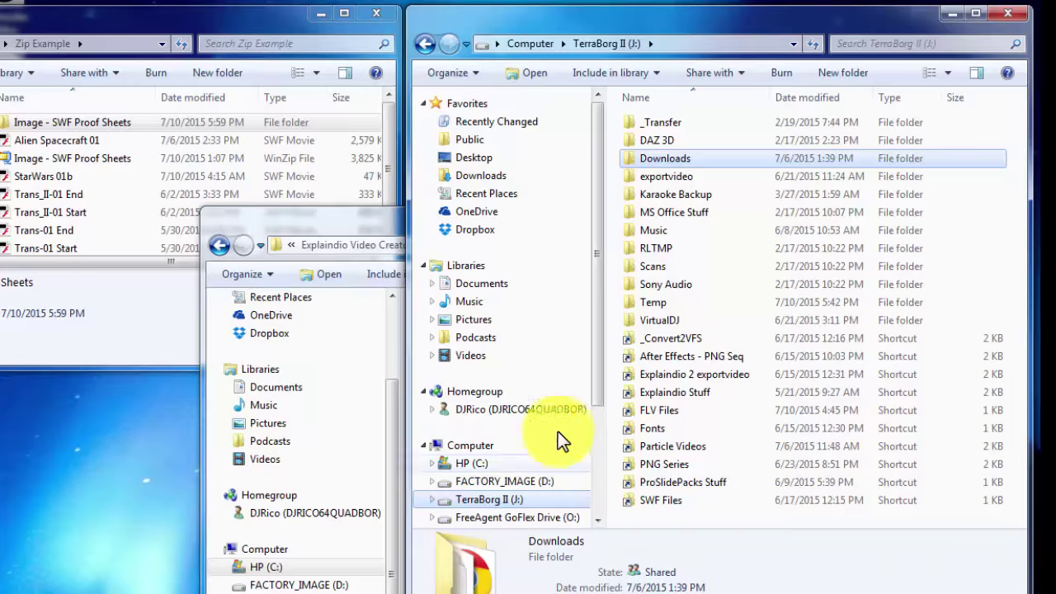
scroll(569, 413, "down", 2)
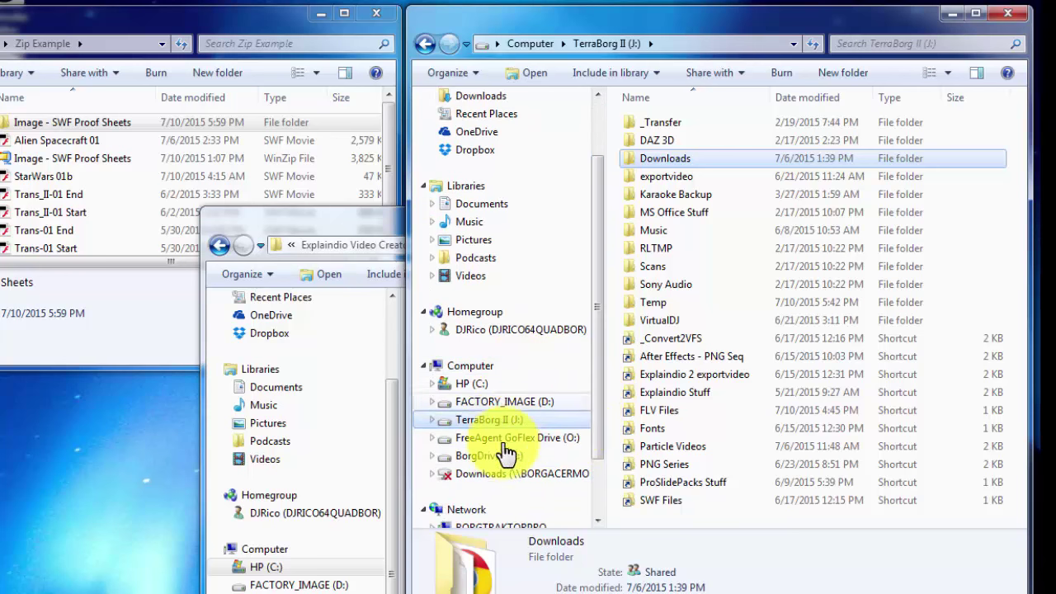
left_click(475, 418)
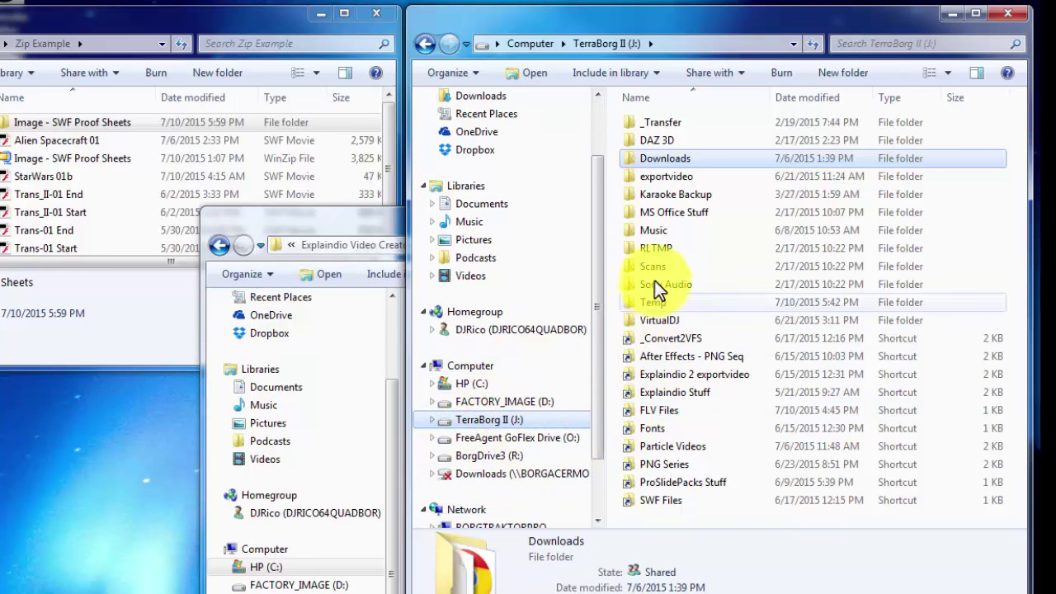
double_click(659, 409)
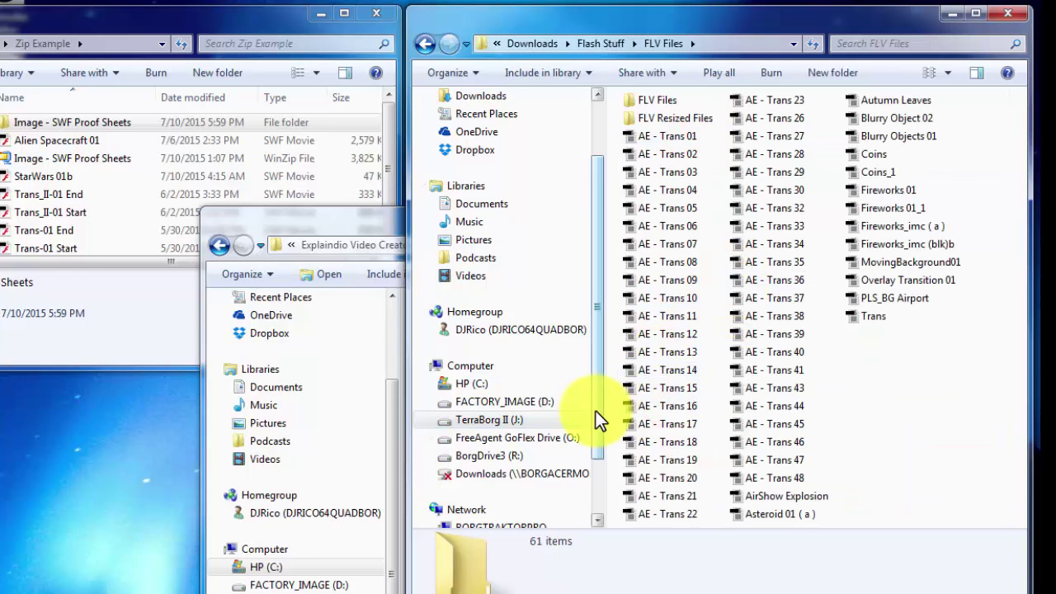
left_click(495, 420)
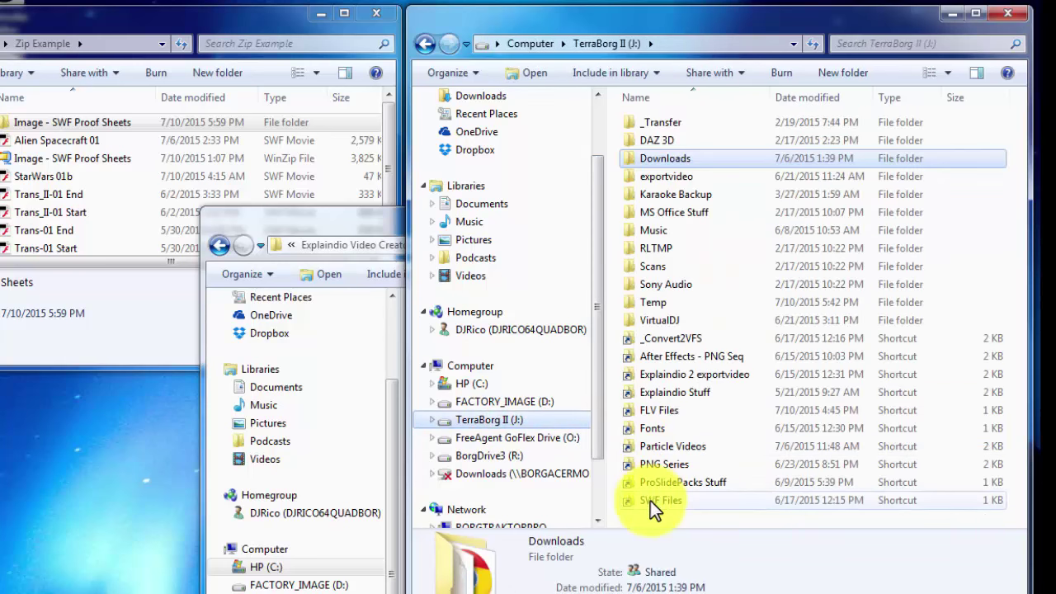
View the folders behind the SWF Files, ProSlidePacks Stuff and Explaindio 2 exportvideo shortcuts on TerraBorg II (J:)
double_click(650, 501)
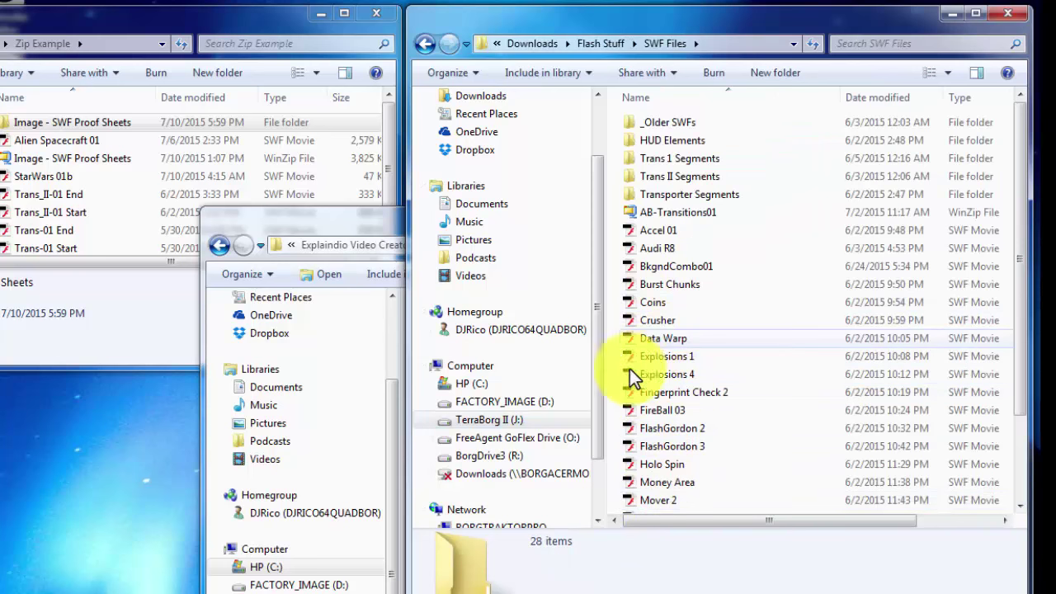
left_click(488, 419)
double_click(666, 485)
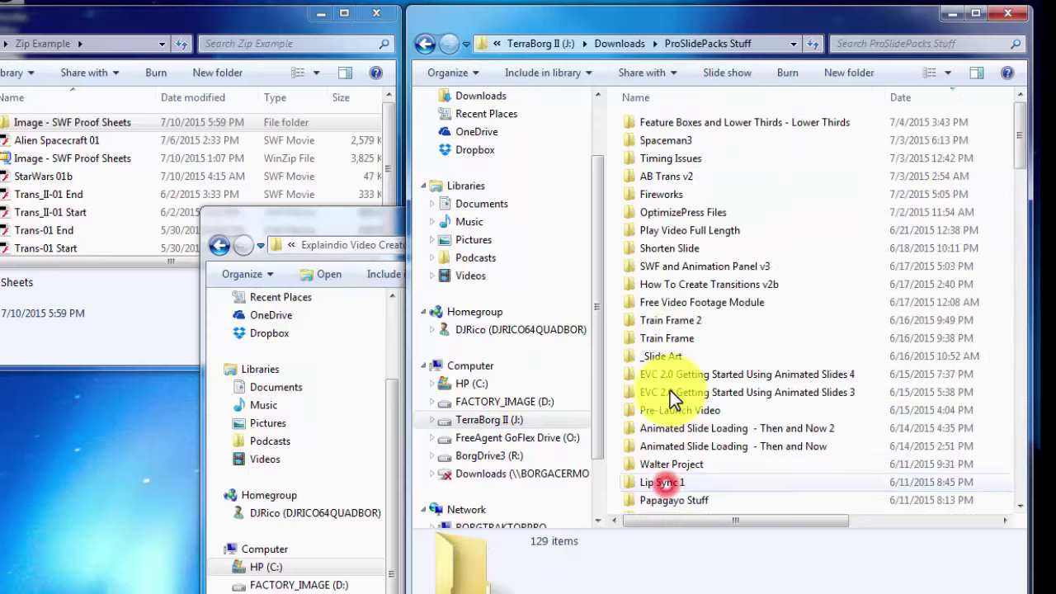
left_click(491, 421)
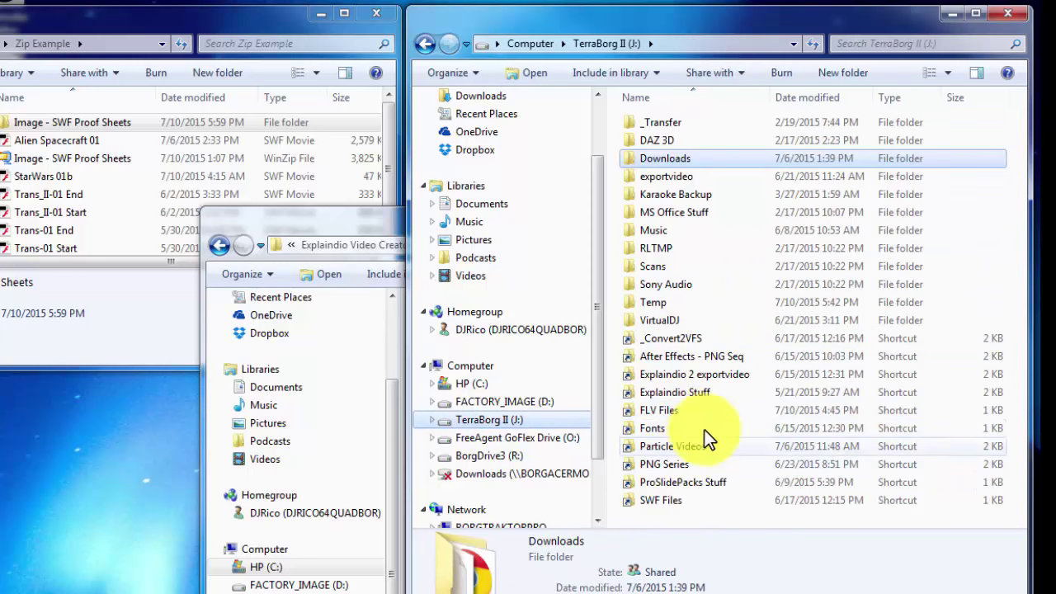
double_click(680, 374)
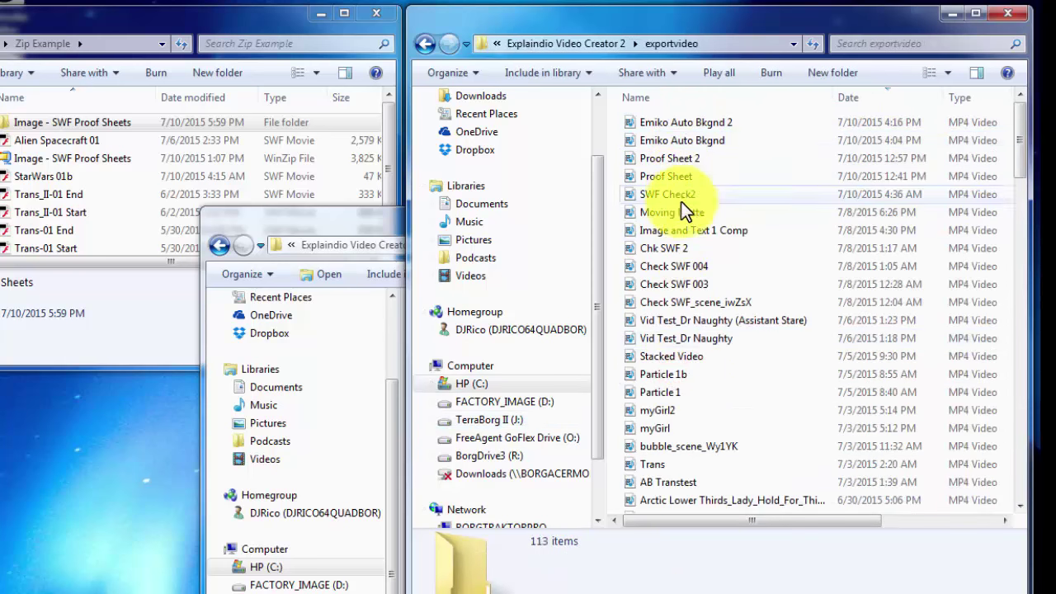
Return the exportvideo window to TerraBorg II (J:), the Zip Example window to Temp, and the images window to Explaindio Video Creator 2
left_click(483, 421)
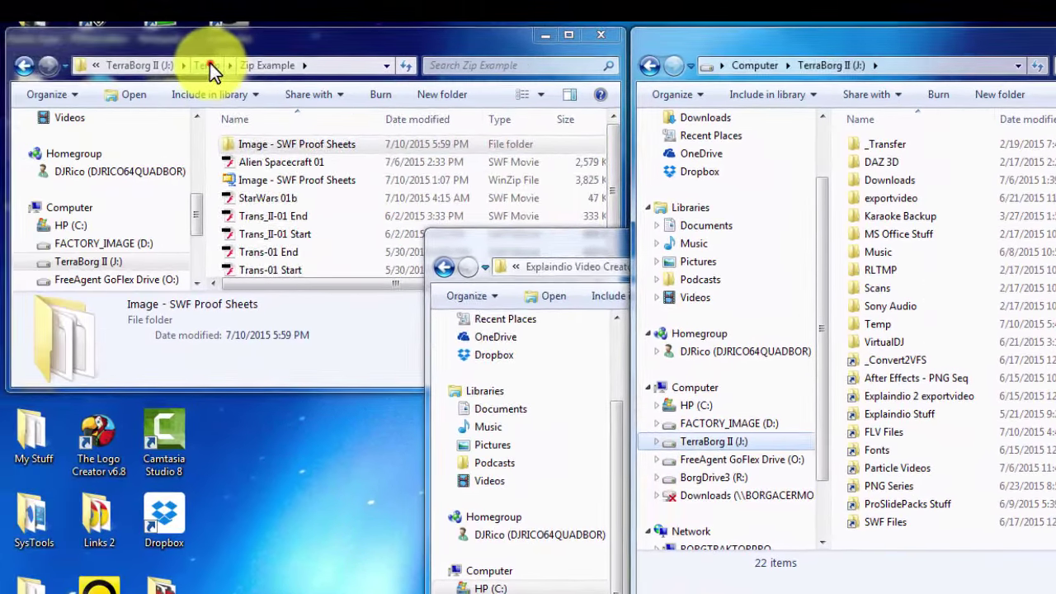
left_click(210, 64)
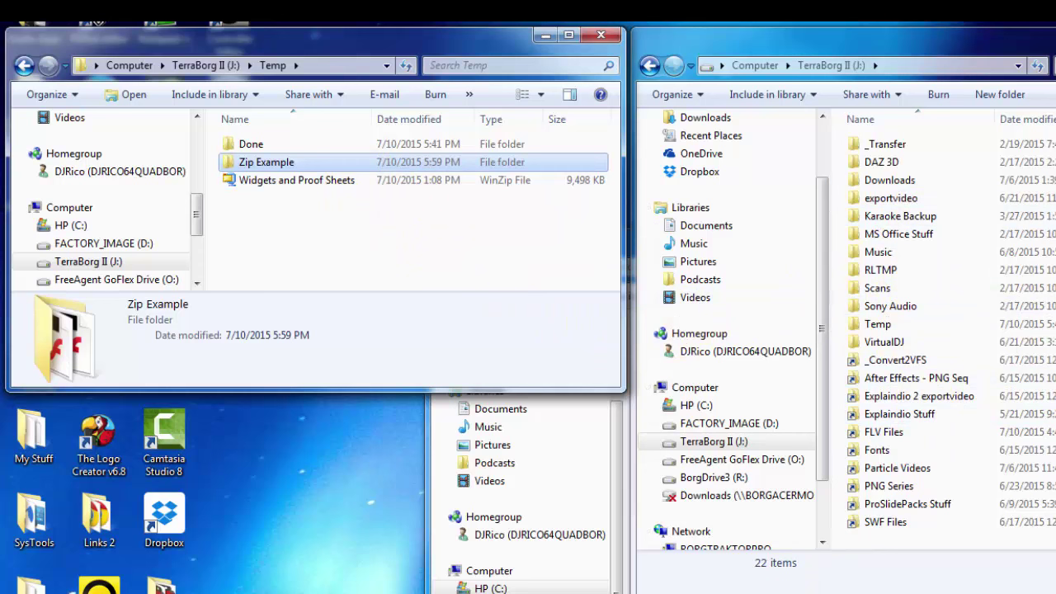
left_click(528, 590)
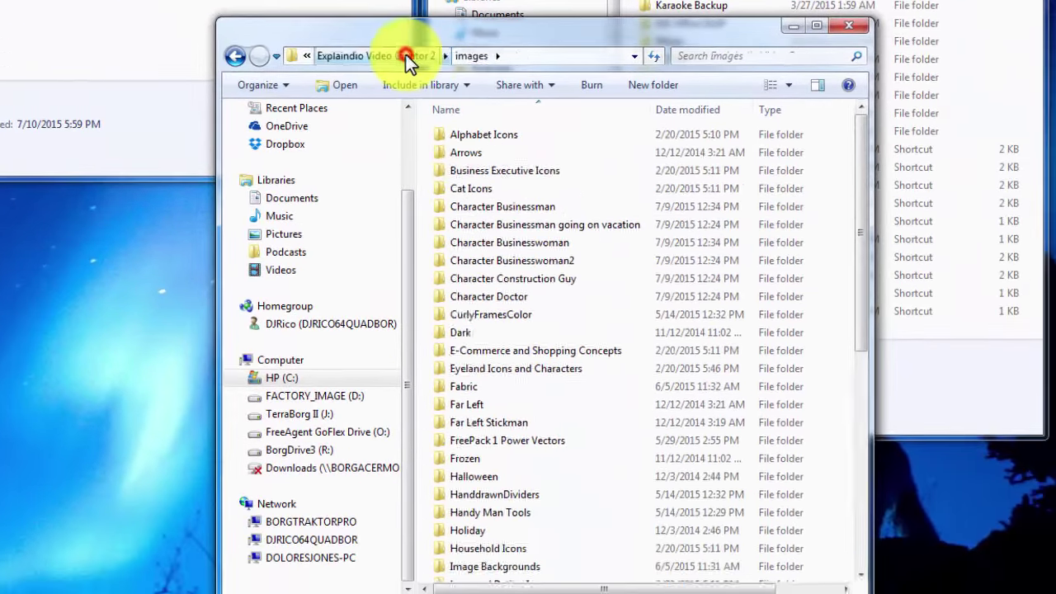
left_click(406, 55)
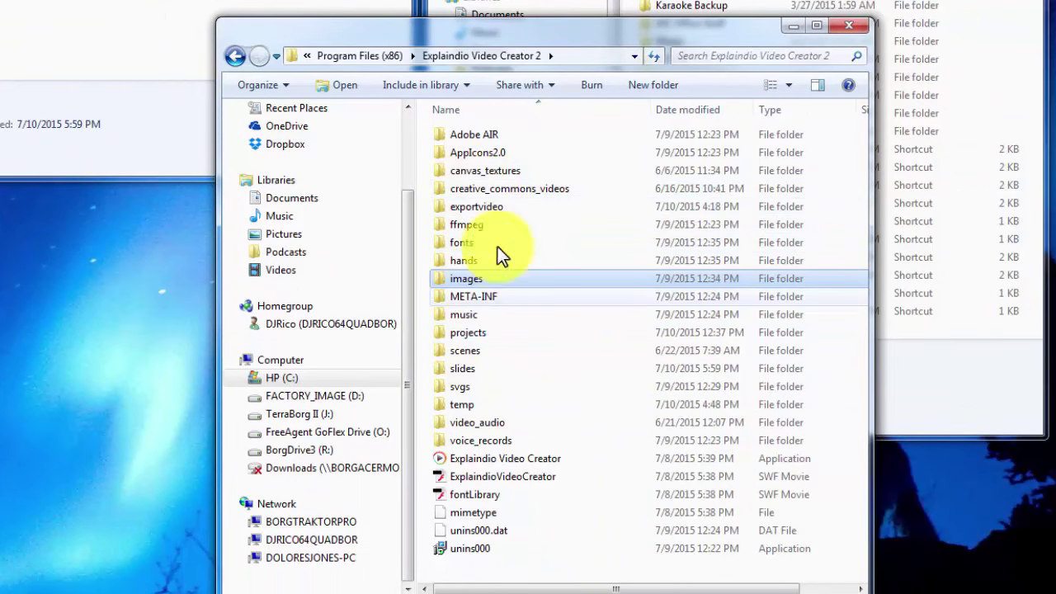
View the background images in the Paper subfolder of canvas_textures, returning to the Explaindio Video Creator 2 folder
double_click(458, 170)
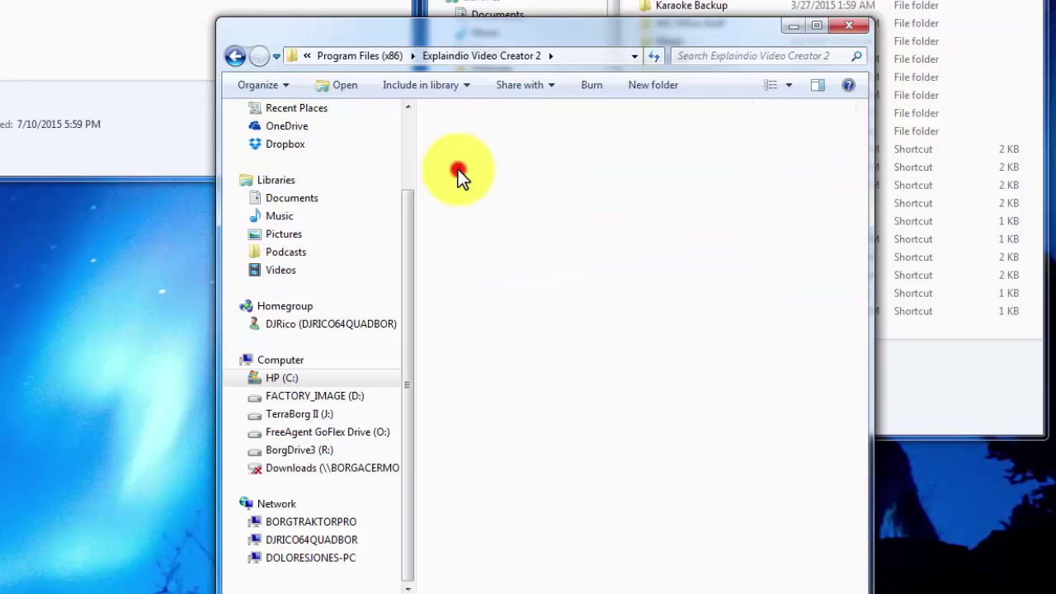
left_click(463, 133)
double_click(464, 135)
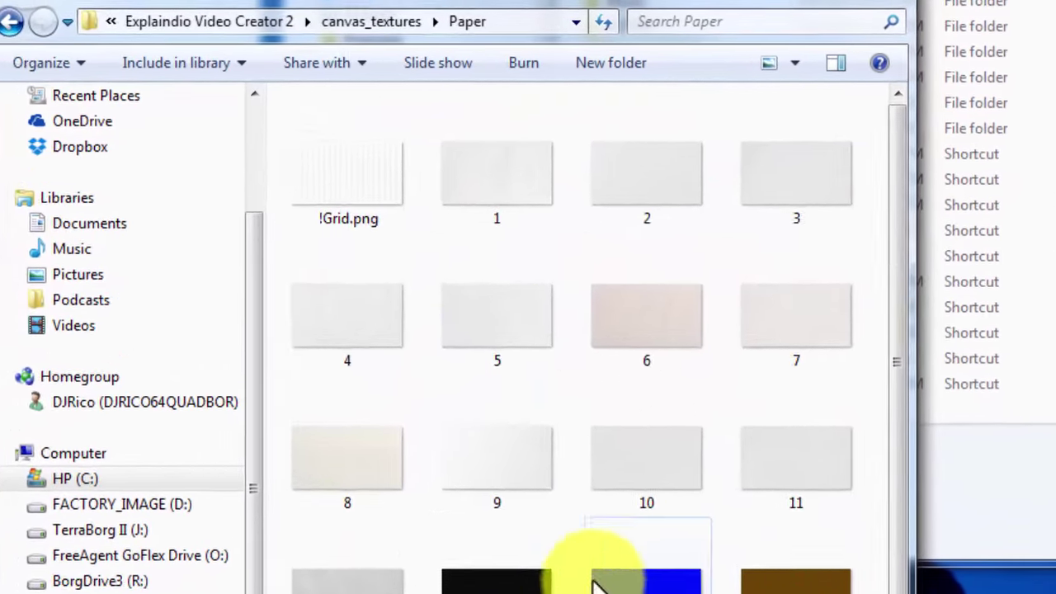
scroll(649, 451, "down", 2)
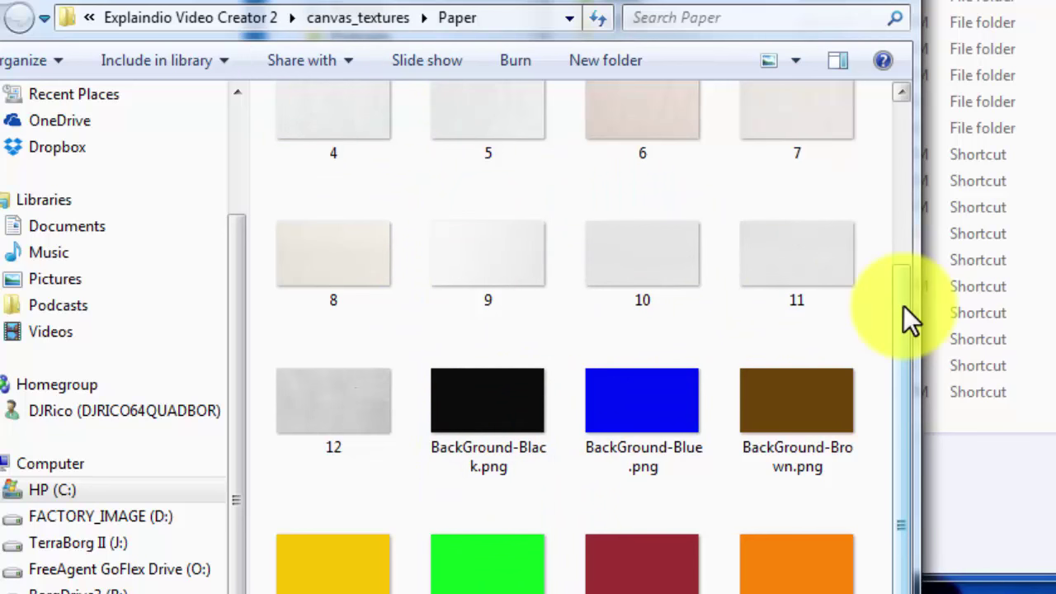
left_click_drag(903, 305, 902, 99)
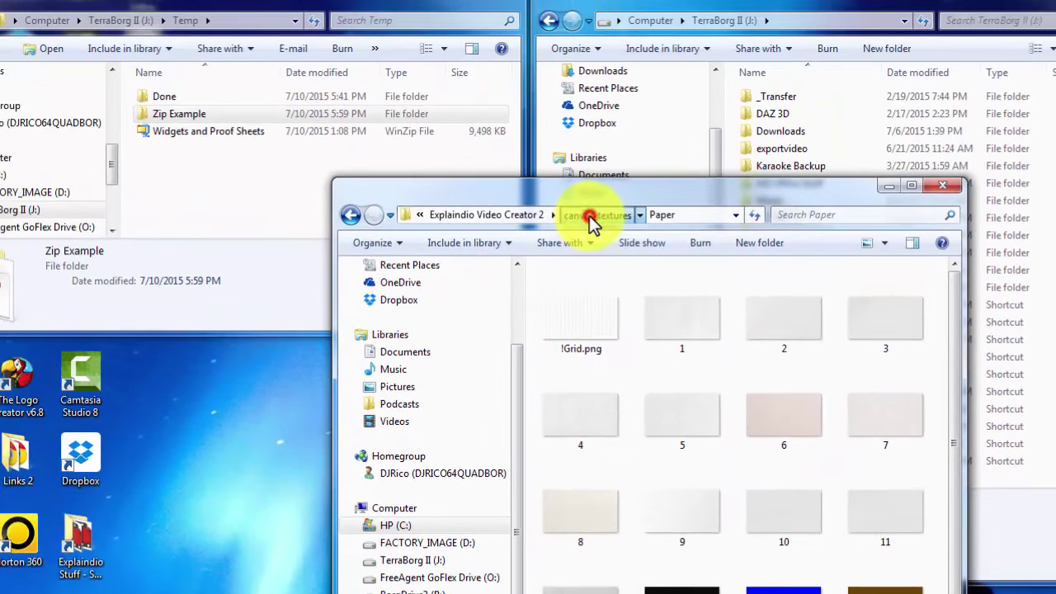
left_click(357, 17)
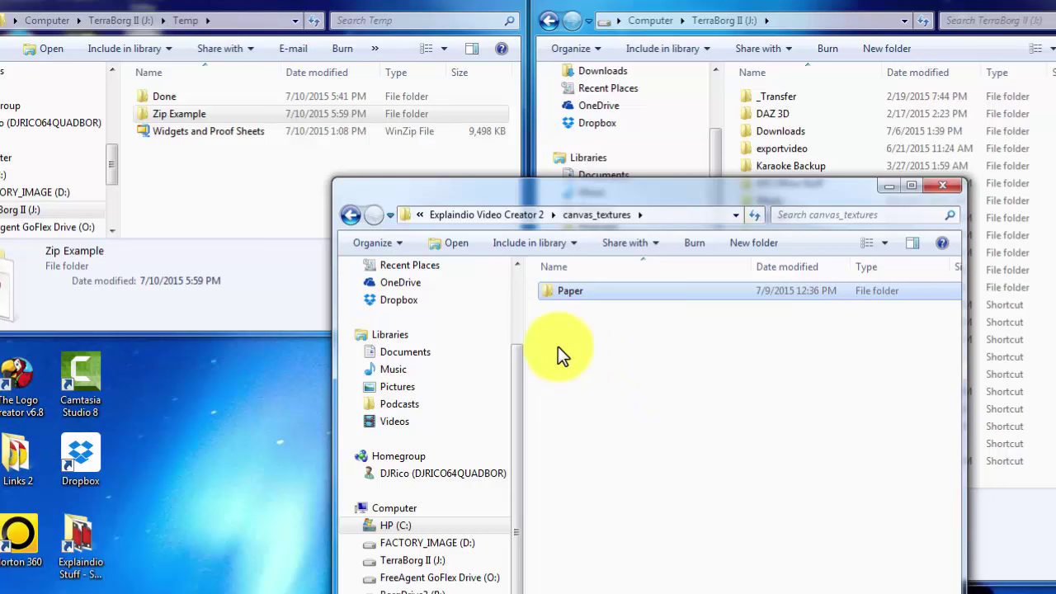
left_click(506, 215)
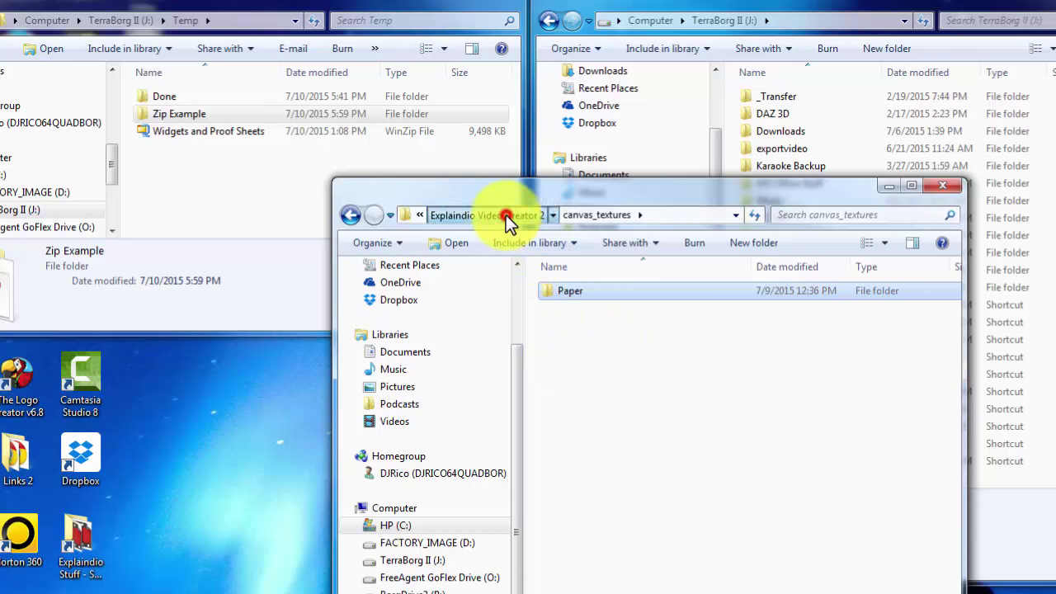